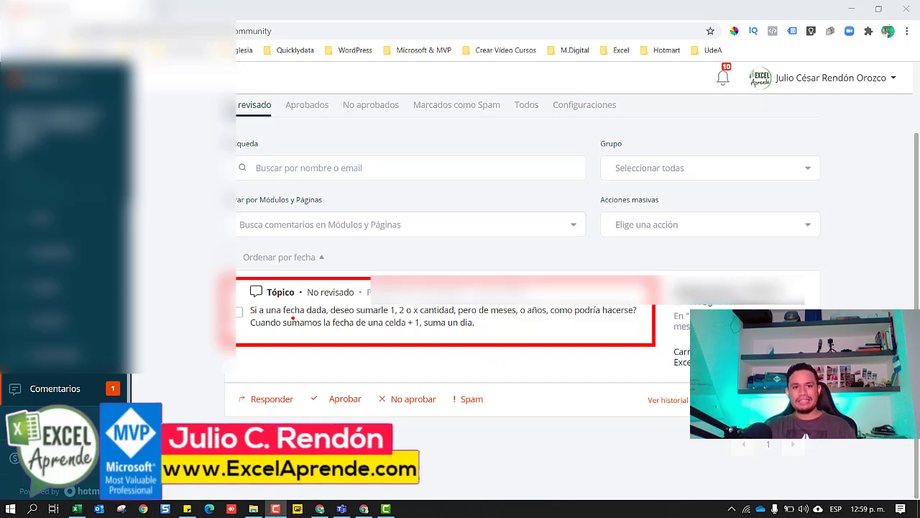
Underline the add-days and add-months request in the member's comment, clear it, and switch to the Excel workbook.
left_click_drag(245, 315, 404, 312)
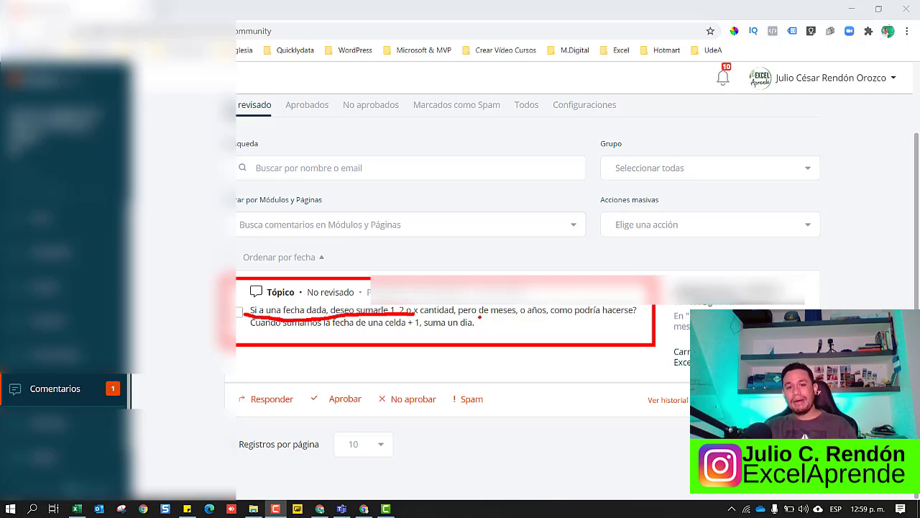
left_click_drag(456, 315, 523, 315)
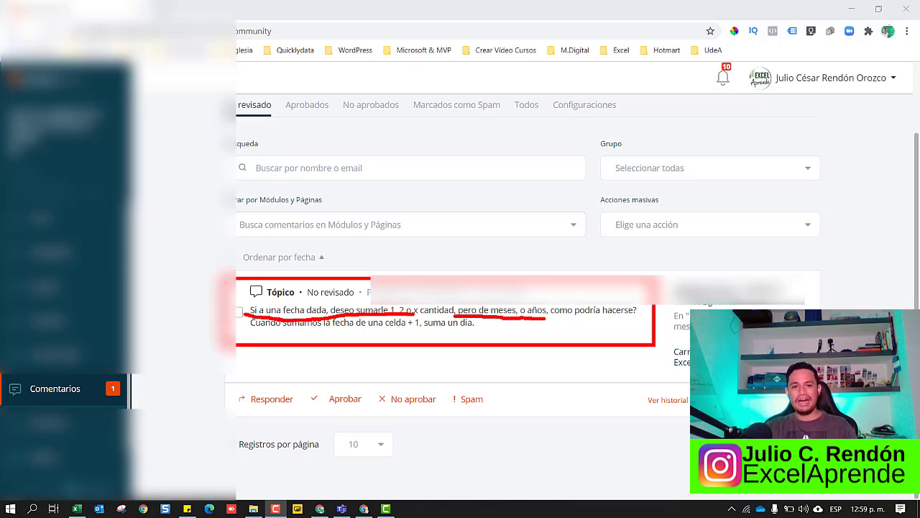
key("Escape")
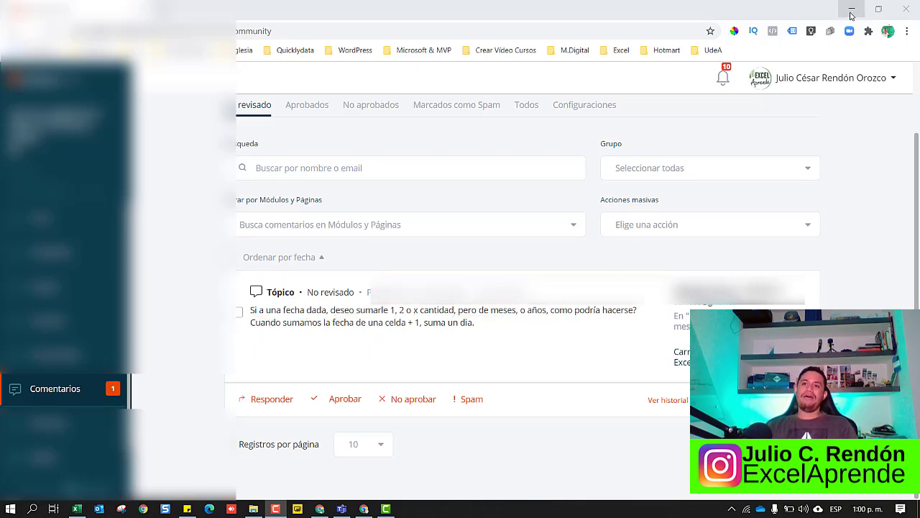
left_click(851, 10)
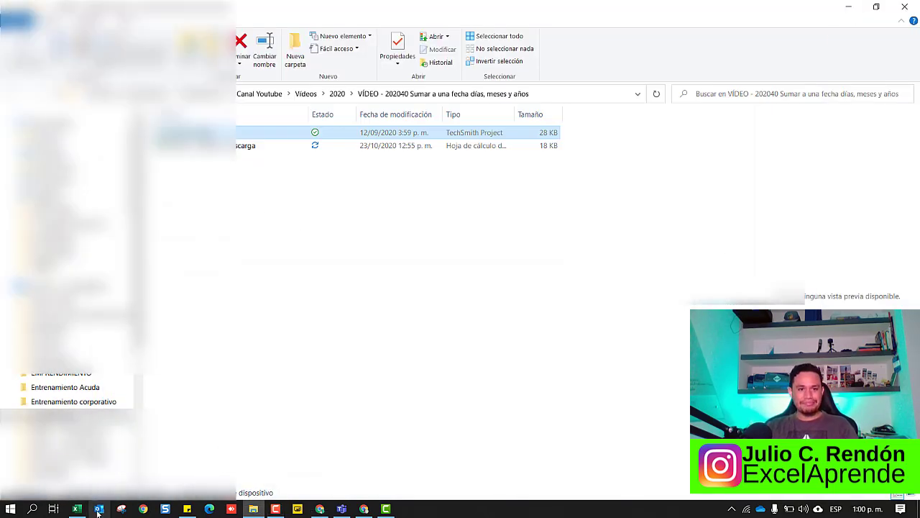
left_click(76, 508)
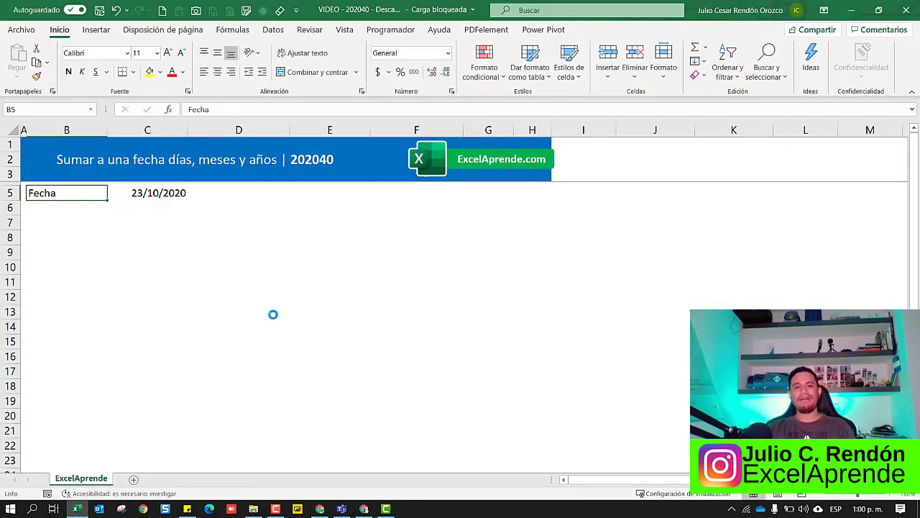
Enter the label 'Sumar días:' in B6 below Fecha.
scroll(273, 314, "up", 5, "ctrl")
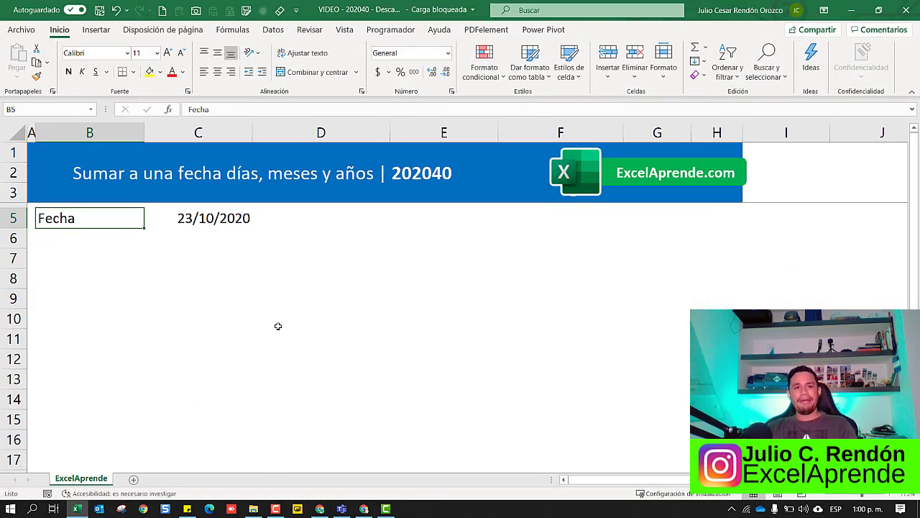
scroll(277, 326, "up", 1, "ctrl")
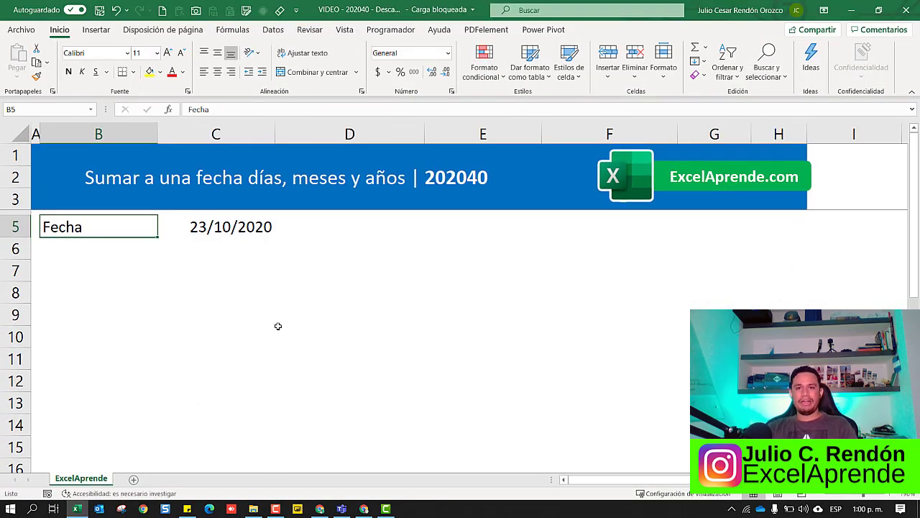
left_click(79, 252)
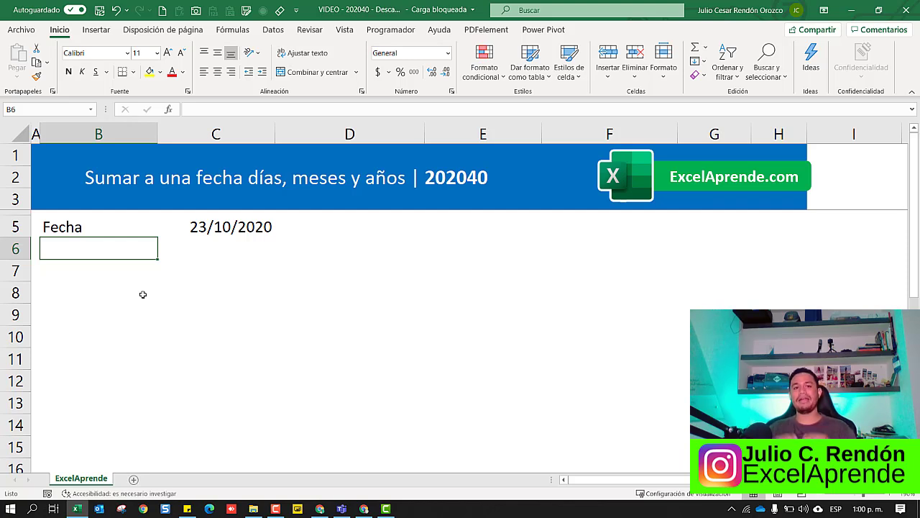
key("Caps_Lock")
type("S")
key("Caps_Lock")
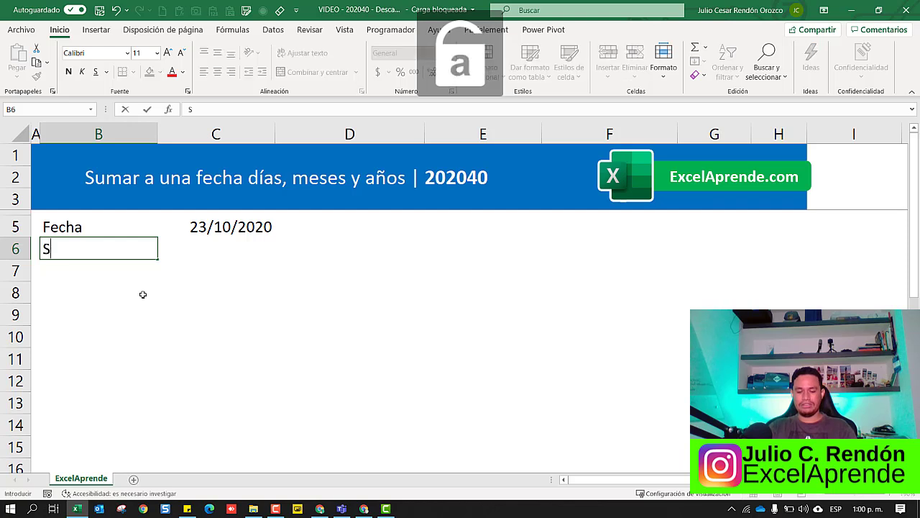
type("umar días")
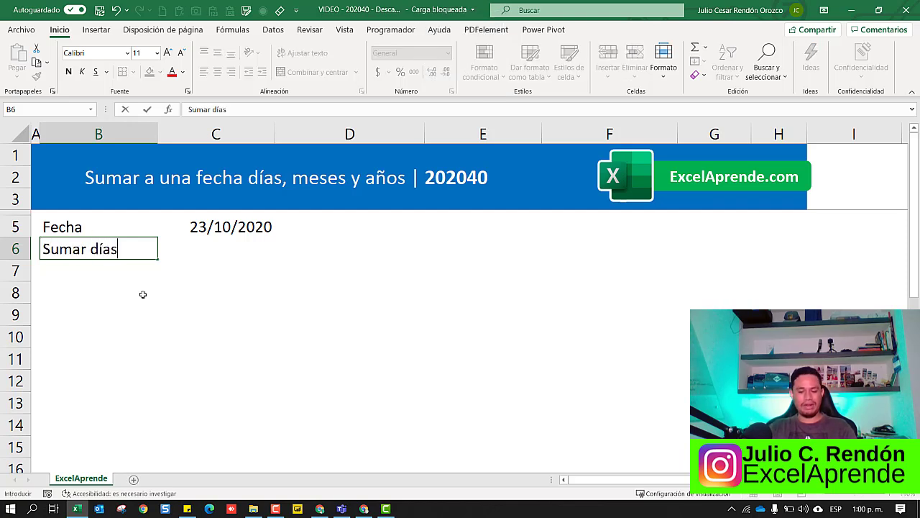
type(":")
key("Return")
Insert an empty row above the Fecha row.
key("Up")
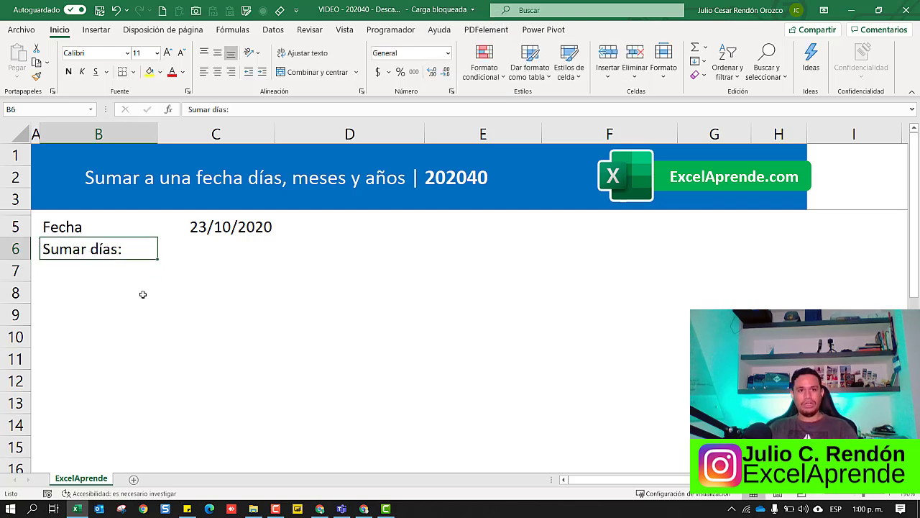
key("Up")
key("shift+space")
key("ctrl+plus")
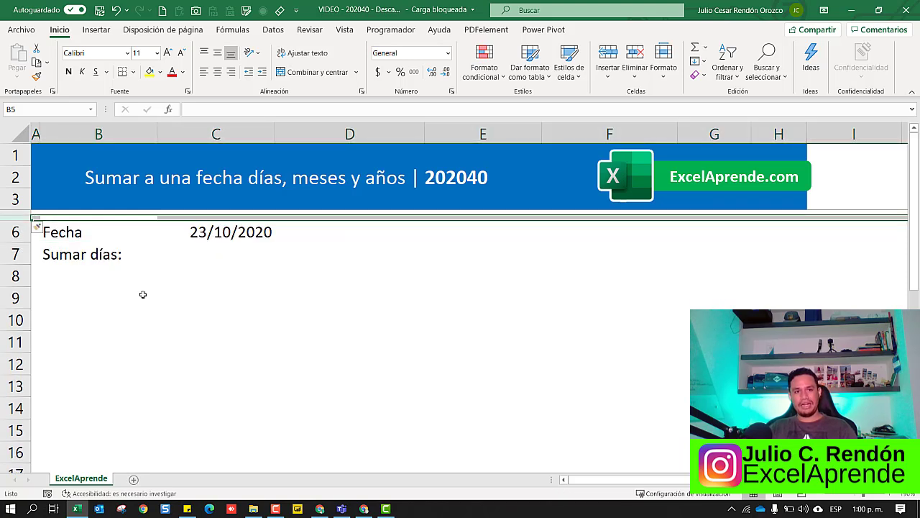
Restore row 5's height and type the 'Criterio' header in B5.
double_click(21, 219)
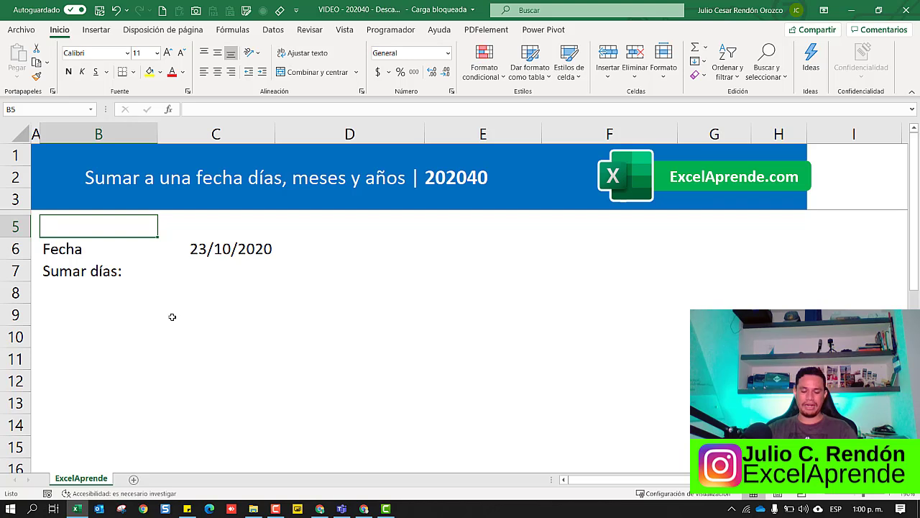
key("Caps_Lock")
type("C")
key("Caps_Lock")
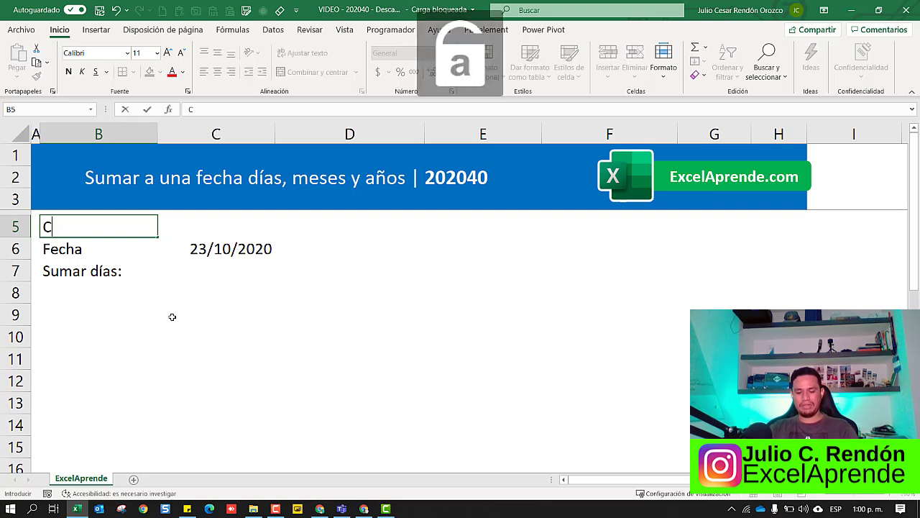
type("riterio")
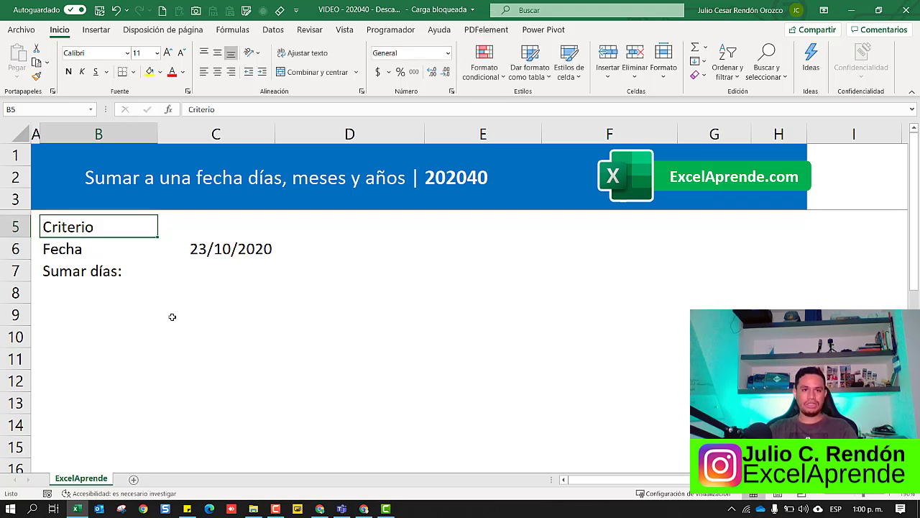
key("Tab")
Enter the header 'Fecha -> Resultado' in C5.
key("Caps_Lock")
type("F")
key("Caps_Lock")
type("ehca")
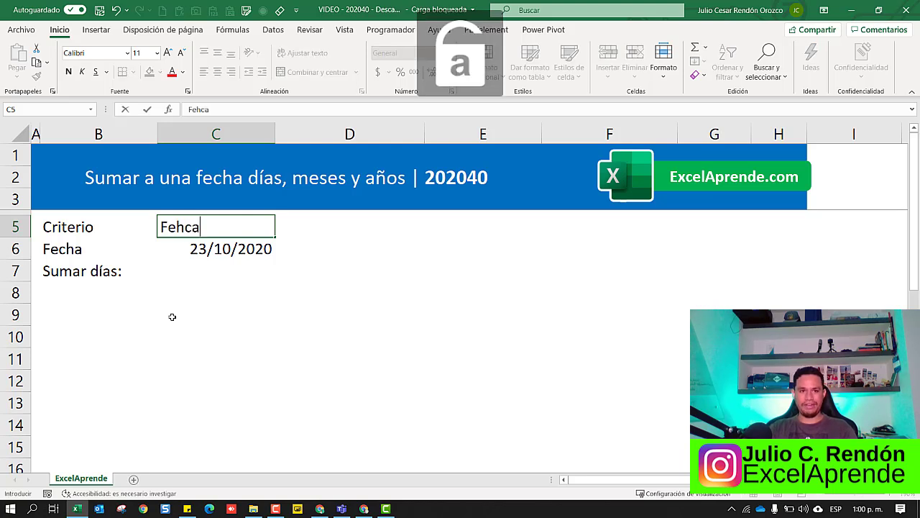
key("BackSpace")
key("BackSpace")
key("BackSpace")
type("ch")
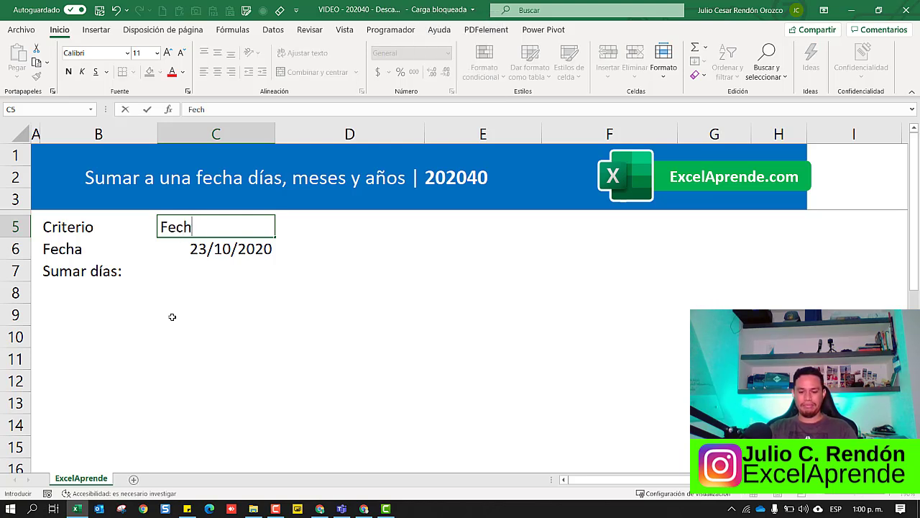
type("a ->")
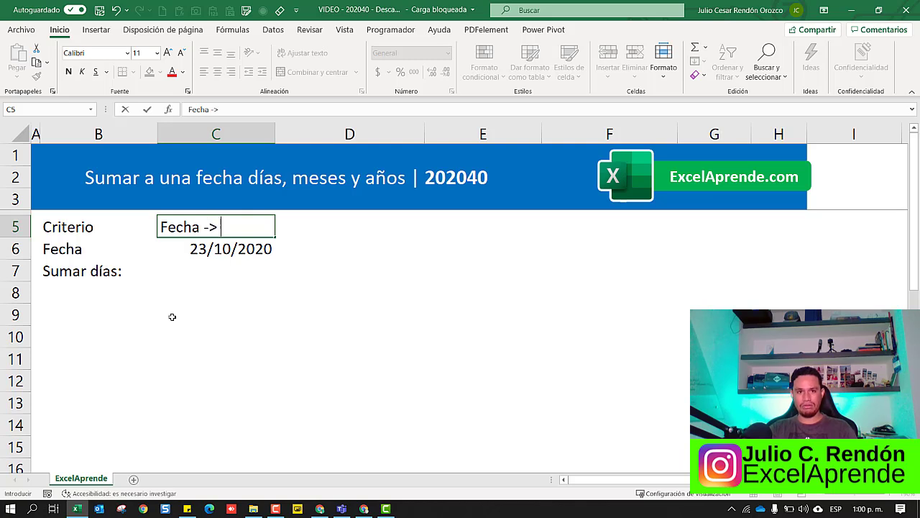
key("Caps_Lock")
type("R")
key("Caps_Lock")
type("esulta")
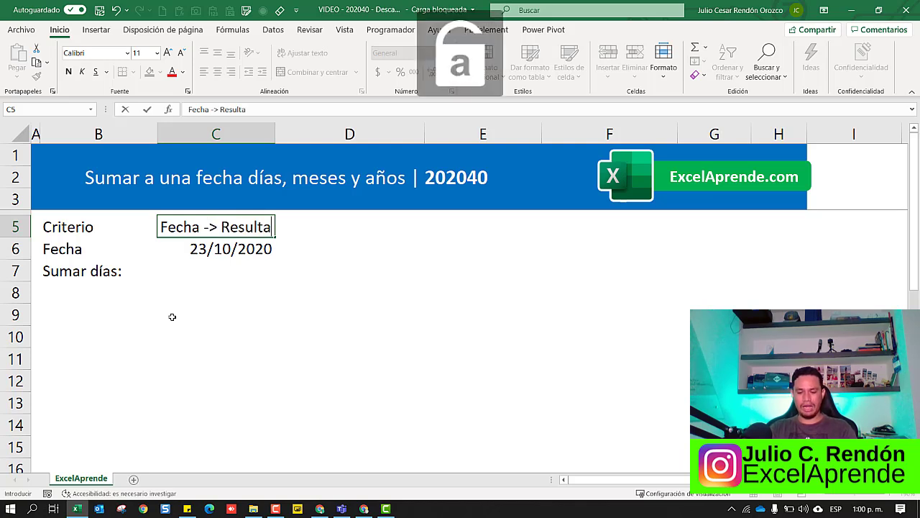
type("do")
key("ctrl+Return")
Add the 'Fx' header in D5 and auto-fit column C to its header.
key("Tab")
key("Caps_Lock")
type("F")
key("Caps_Lock")
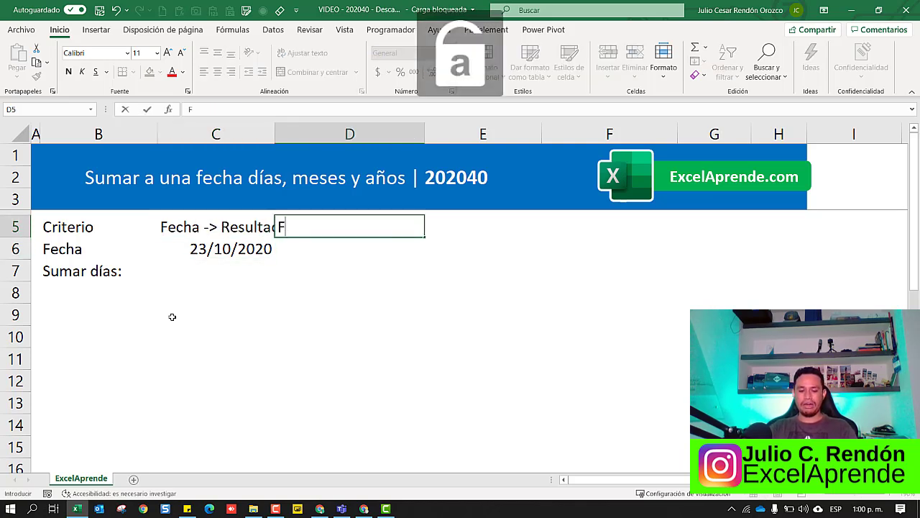
type("x")
key("Return")
key("Up")
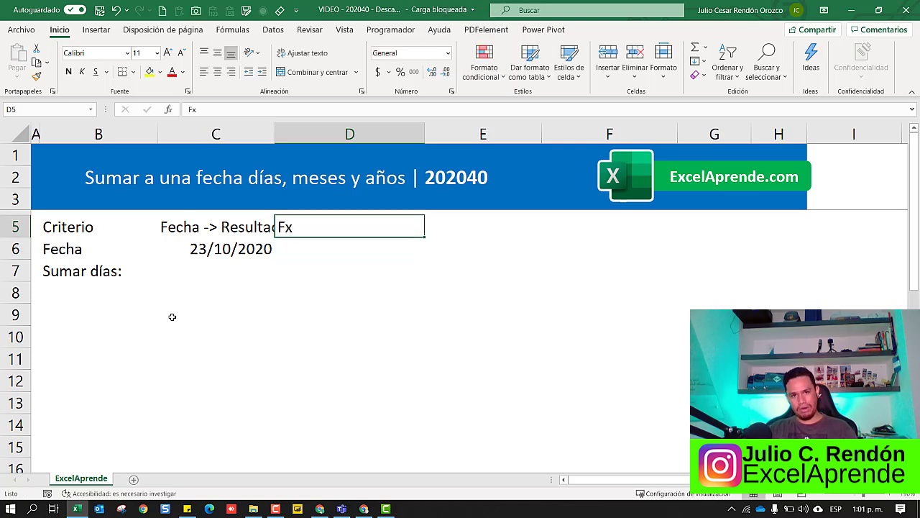
double_click(275, 131)
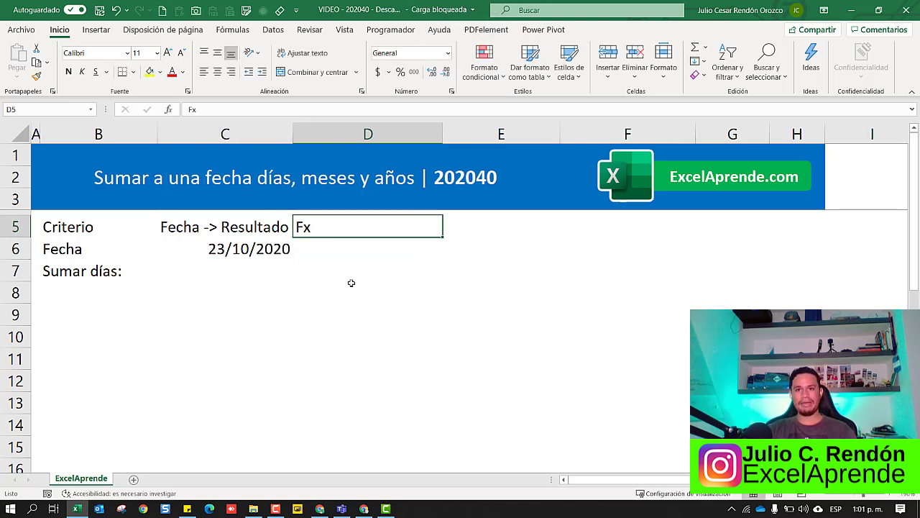
left_click(241, 267)
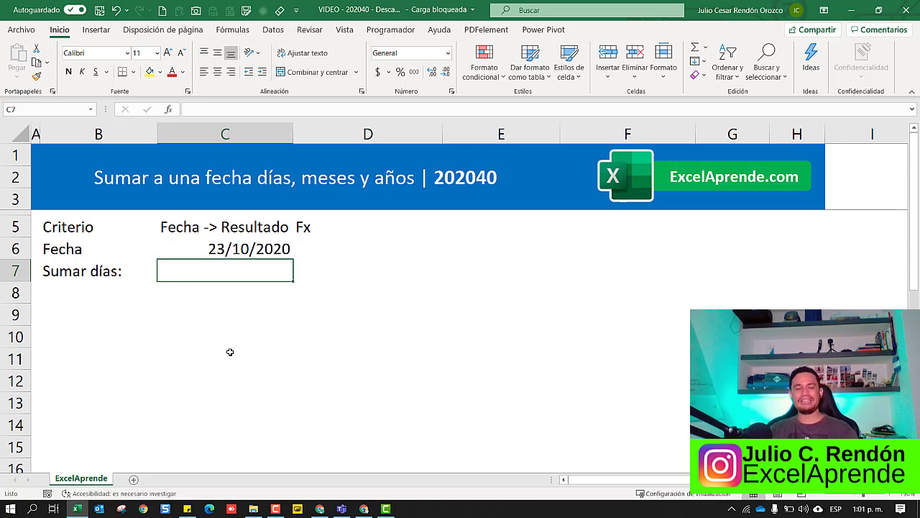
key("Right")
Move the Fx header to E5 and put a 'Valor' header in D5.
key("Up")
key("Up")
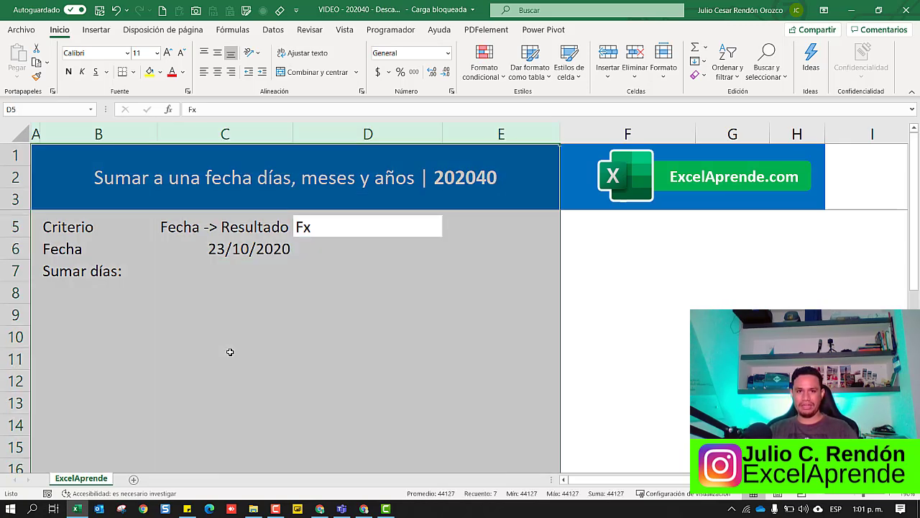
key("ctrl+x")
key("Right")
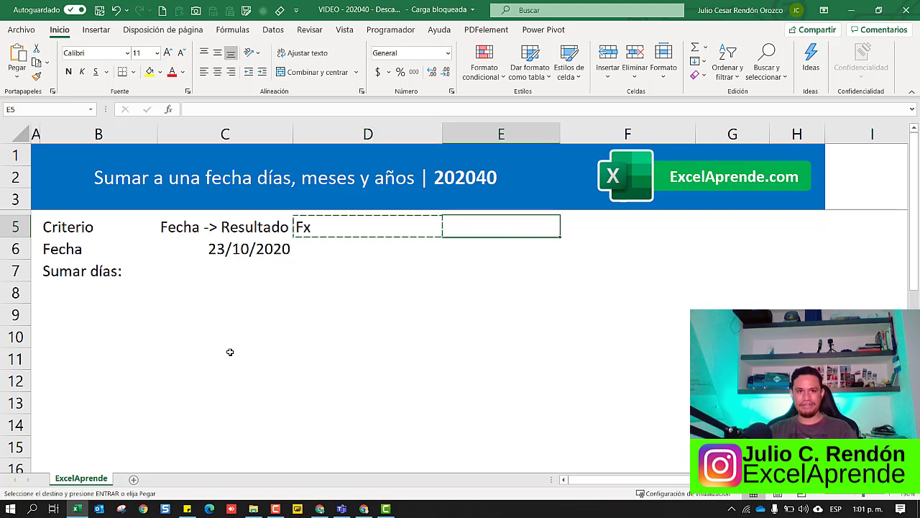
key("ctrl+v")
key("Left")
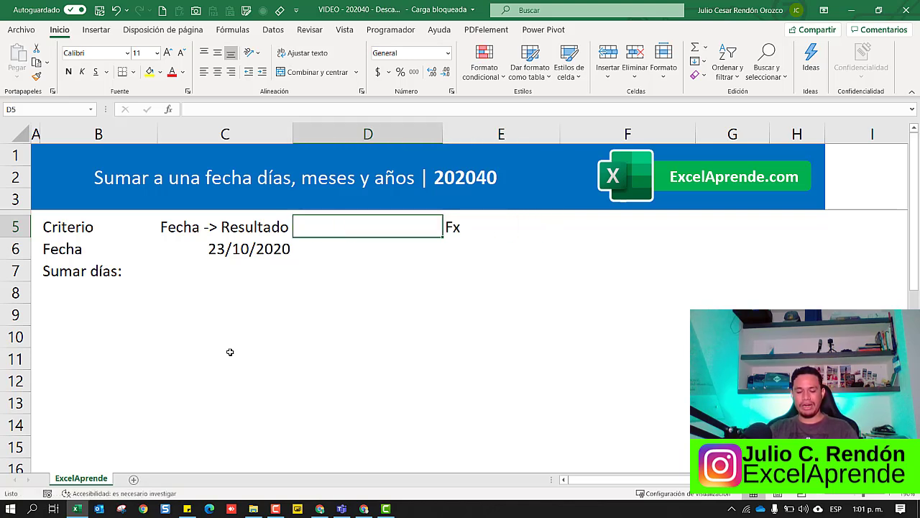
type("Valor")
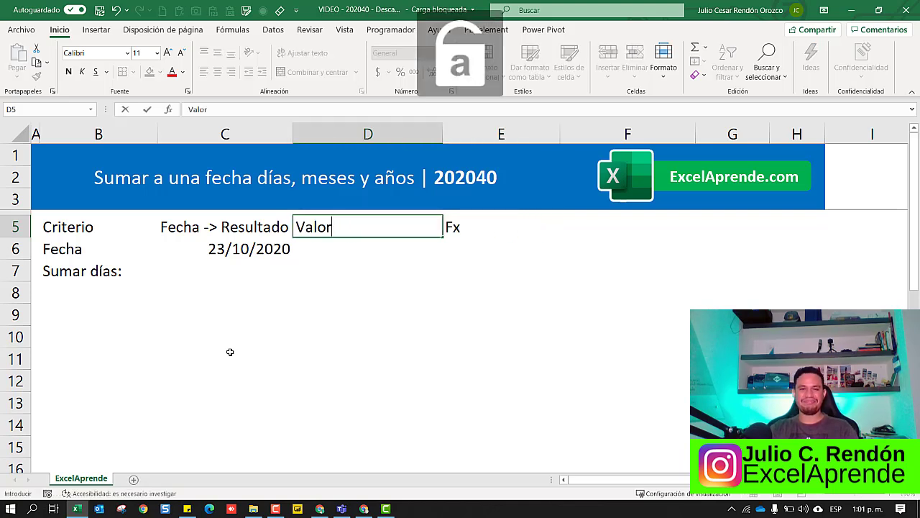
key("Return")
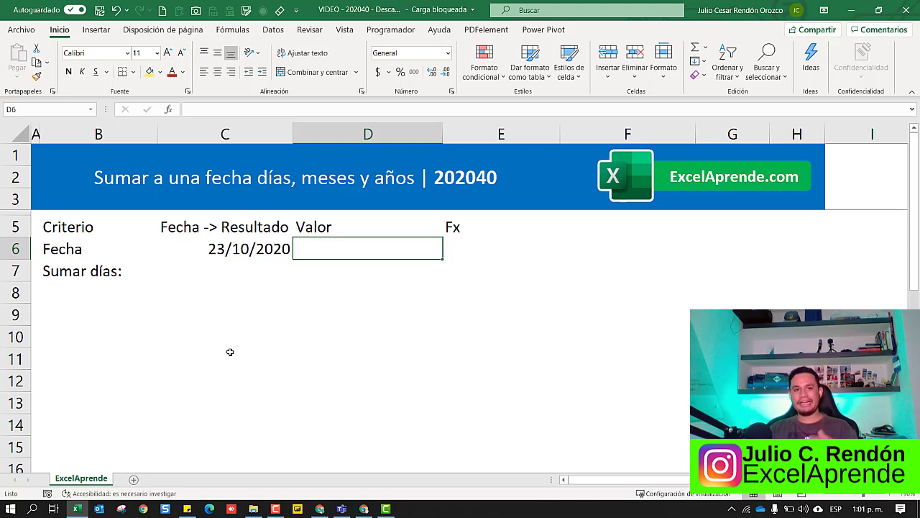
Enter 5 in D7 as the days to add.
key("Down")
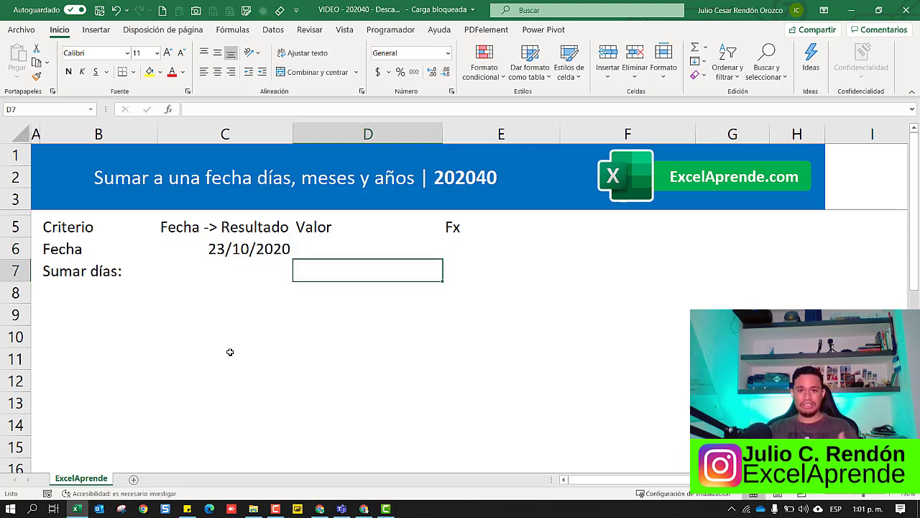
type("5")
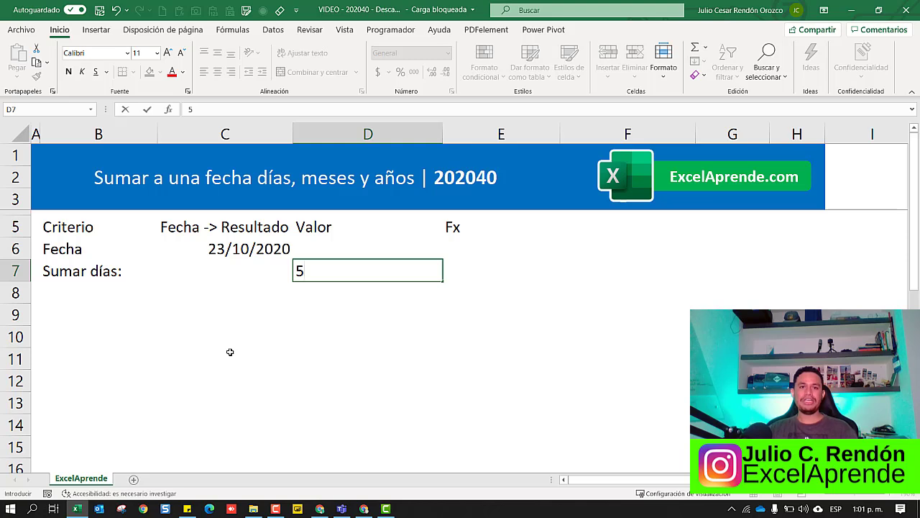
key("ctrl+Return")
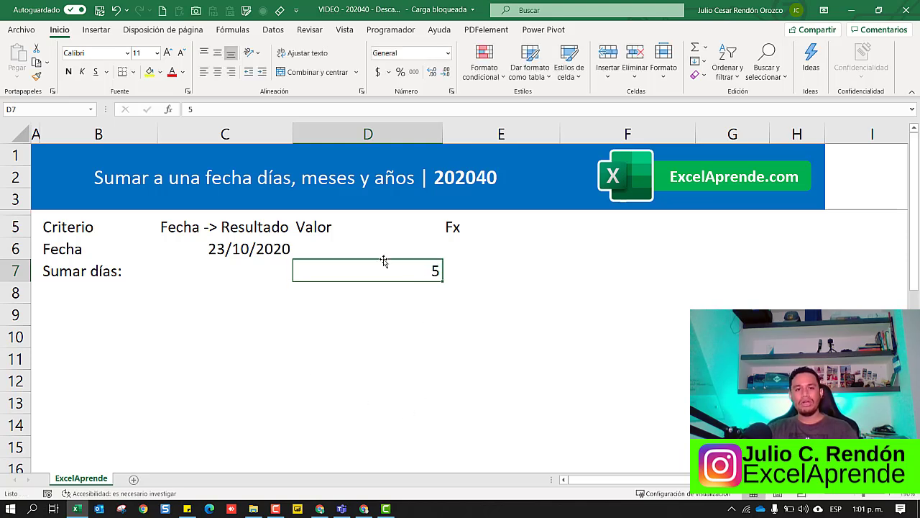
left_click(228, 248)
left_click(384, 274)
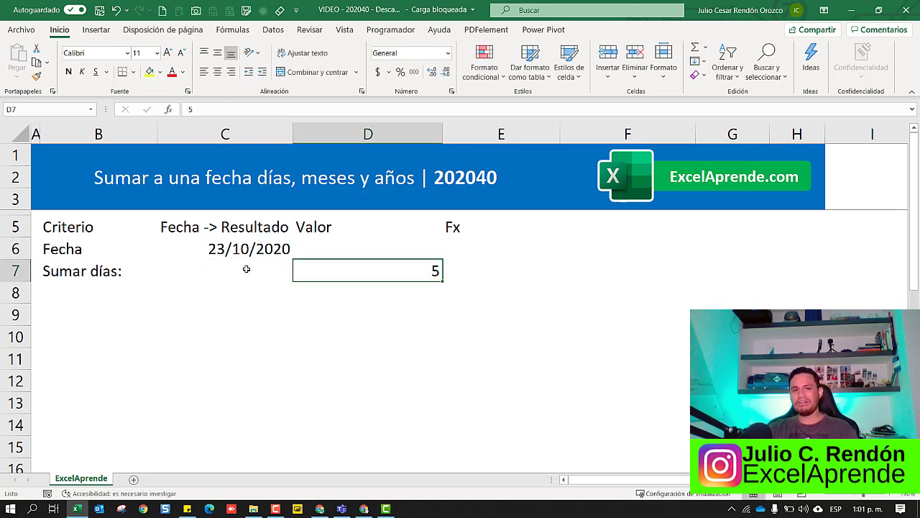
left_click(247, 266)
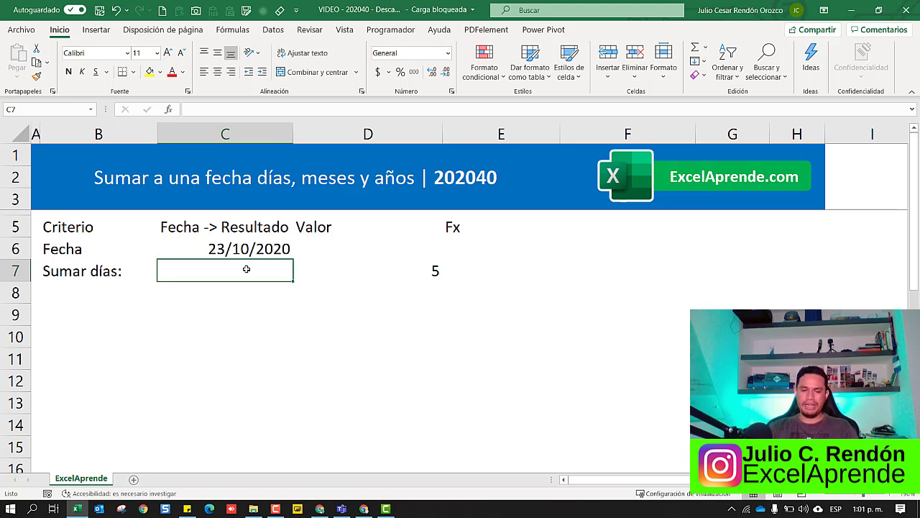
Enter =C6+D7 in C7 so it returns 28/10/2020.
type("=")
key("Up")
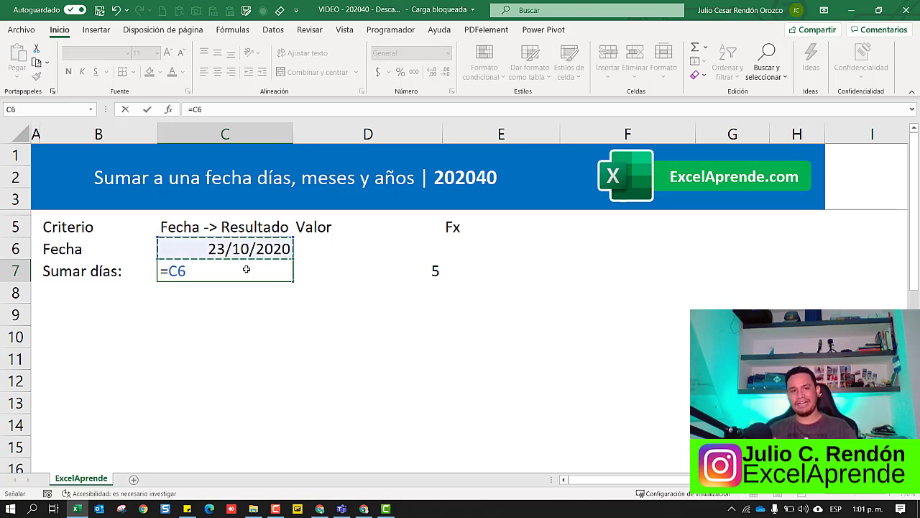
type("+")
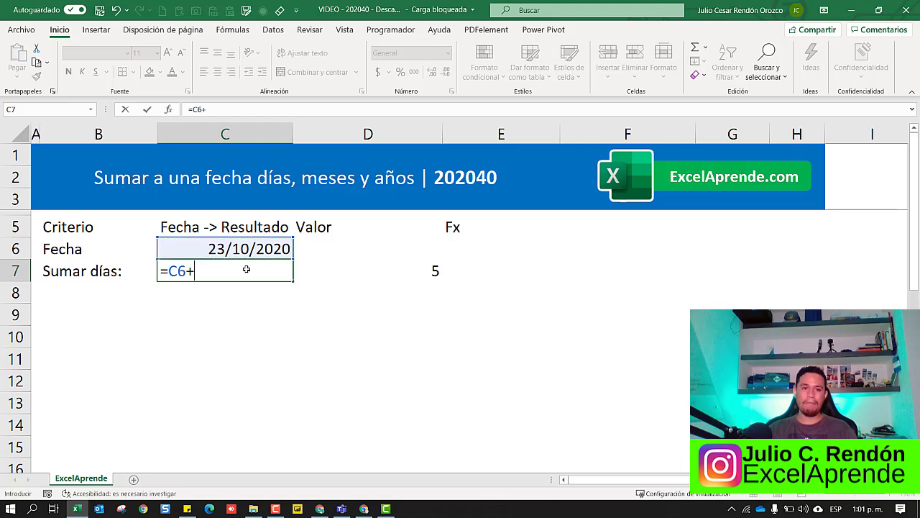
key("Right")
key("Return")
left_click(247, 269)
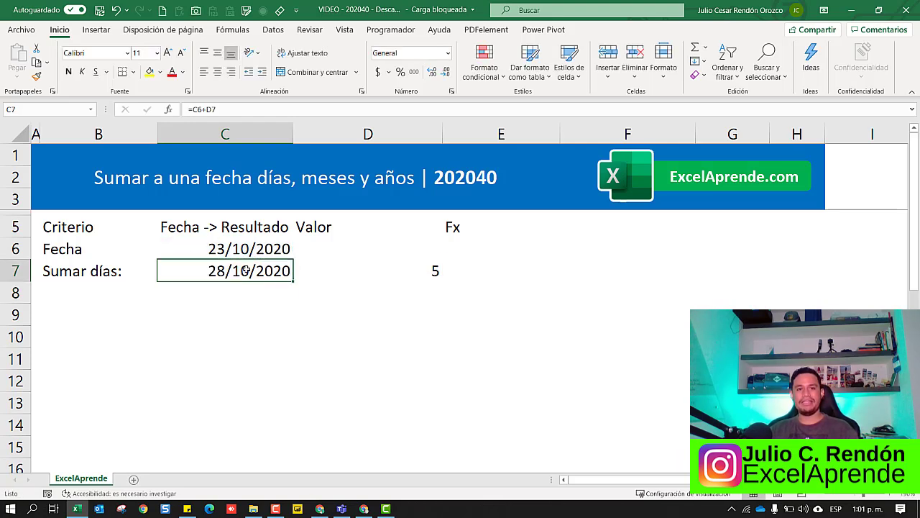
left_click(471, 272)
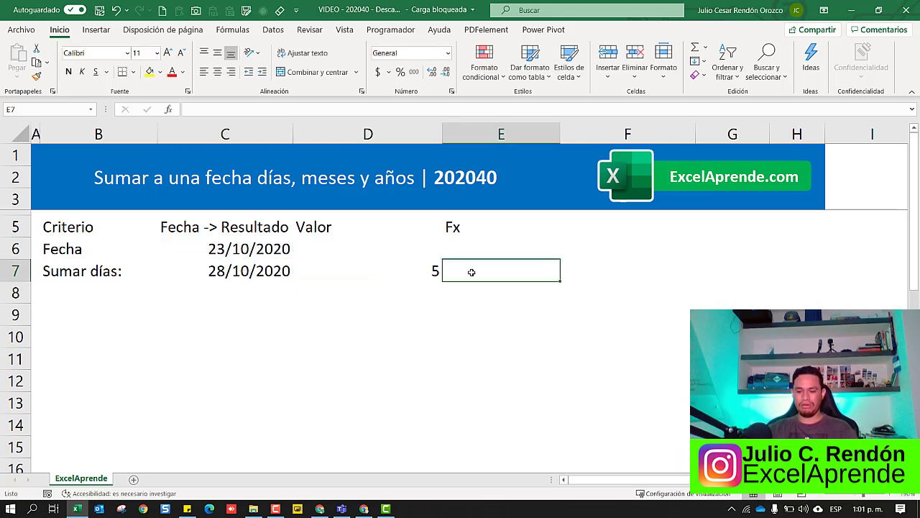
Enter =FORMULATEXTO(C7) in E7 to display =C6+D7.
type("=for")
key("Tab")
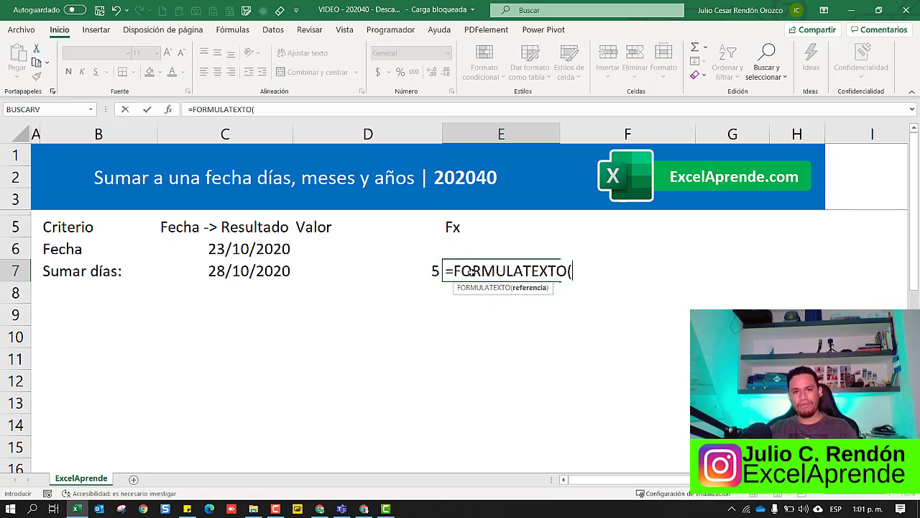
key("Left")
key("Left")
key("Return")
key("Up")
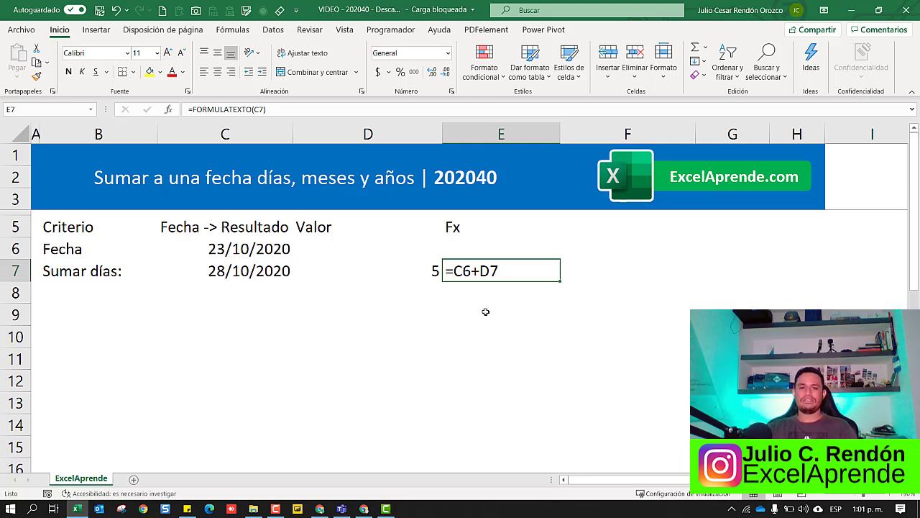
Resize the Valor column D and centre its cells D5:D7.
left_click(398, 271)
double_click(442, 135)
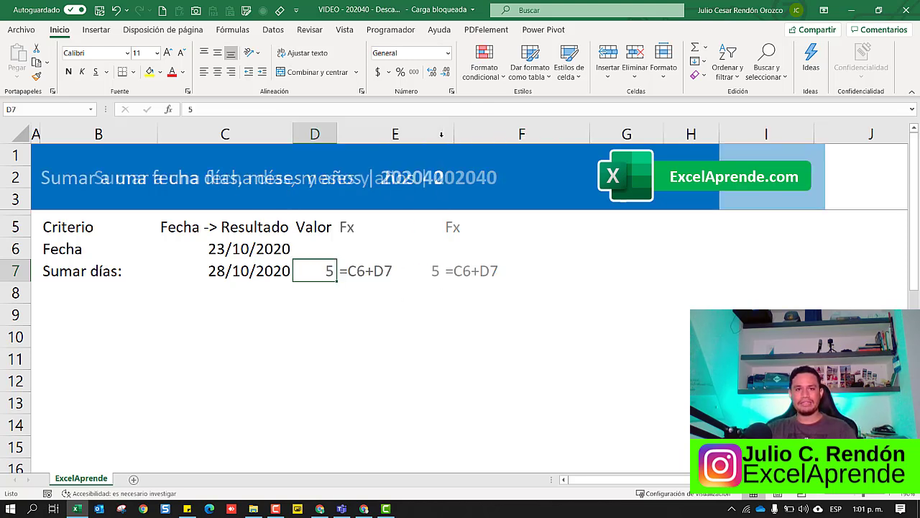
left_click_drag(337, 135, 372, 135)
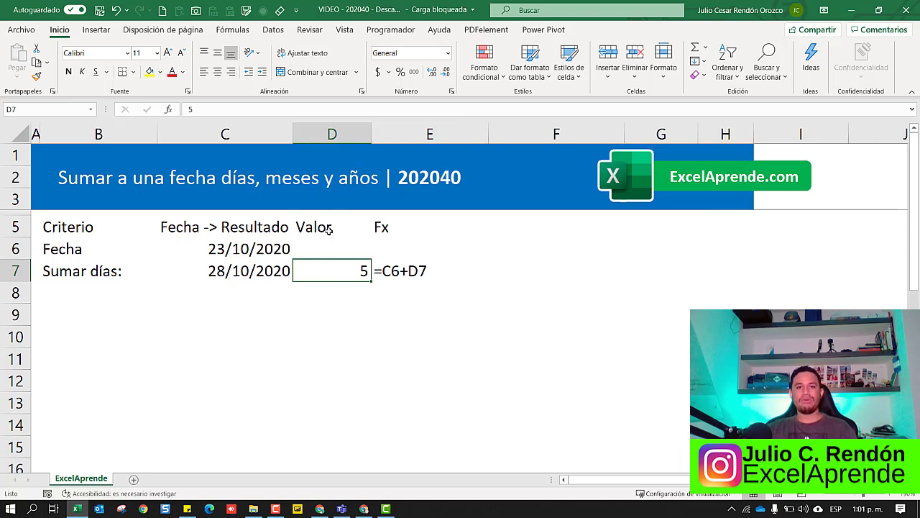
left_click_drag(327, 228, 329, 269)
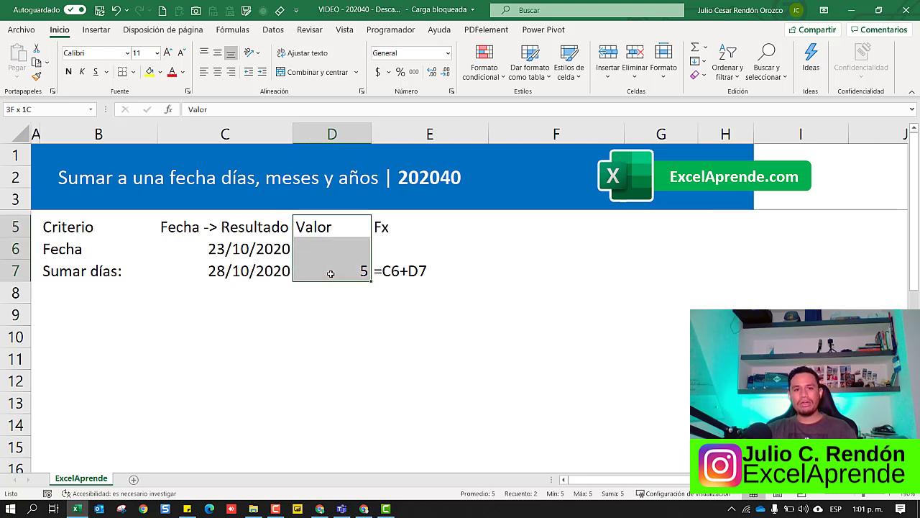
left_click(217, 72)
left_click(244, 278)
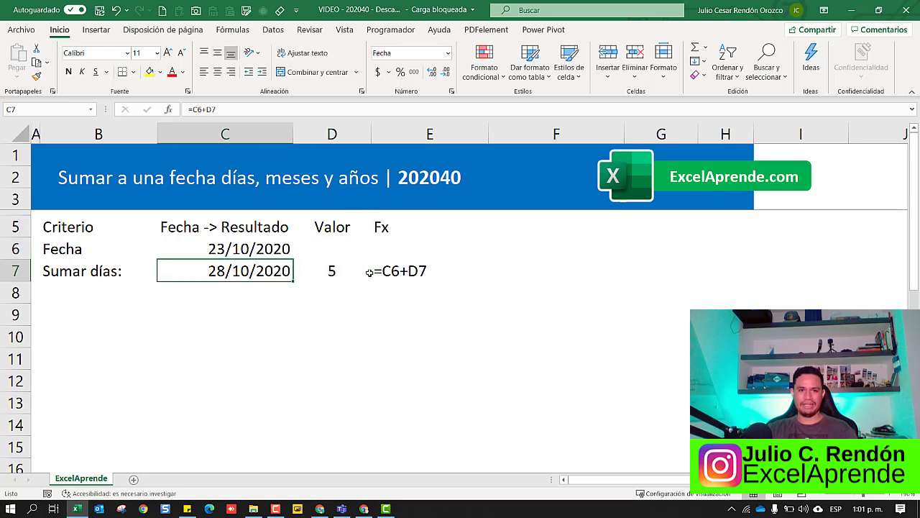
left_click(394, 270)
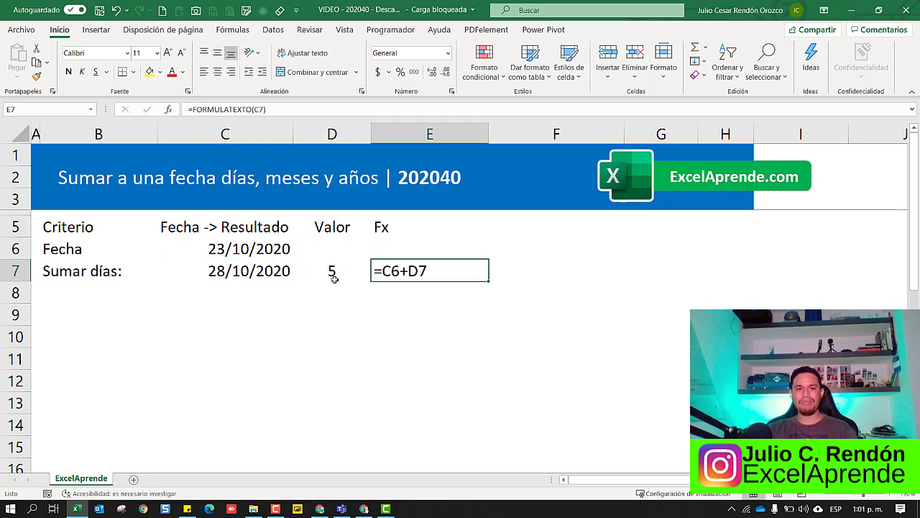
Try 30, 45 and finally 60 days in D7, watching C7 update to 22/12/2020.
left_click(338, 270)
type("30")
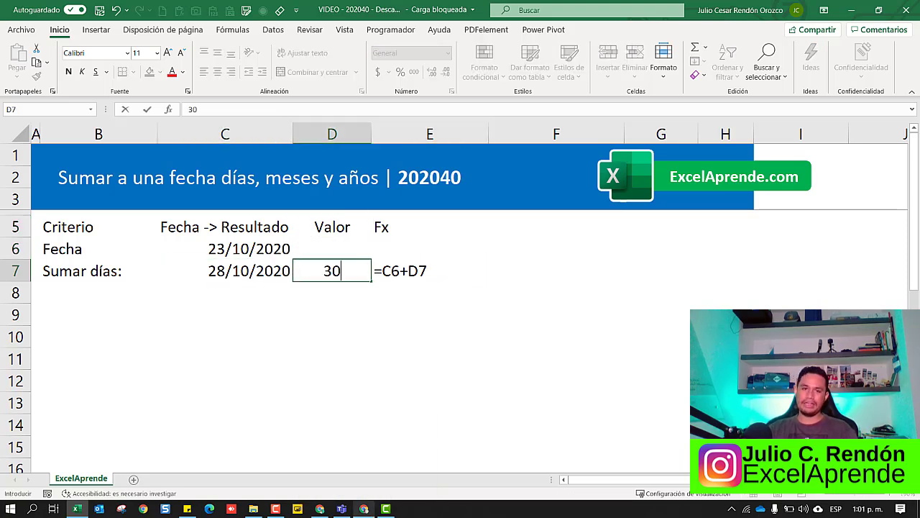
key("Return")
key("Up")
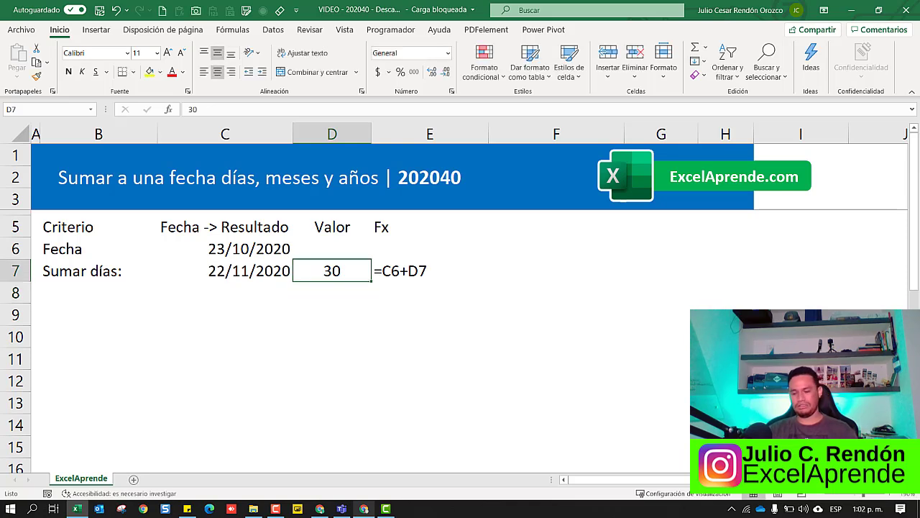
type("45")
key("Return")
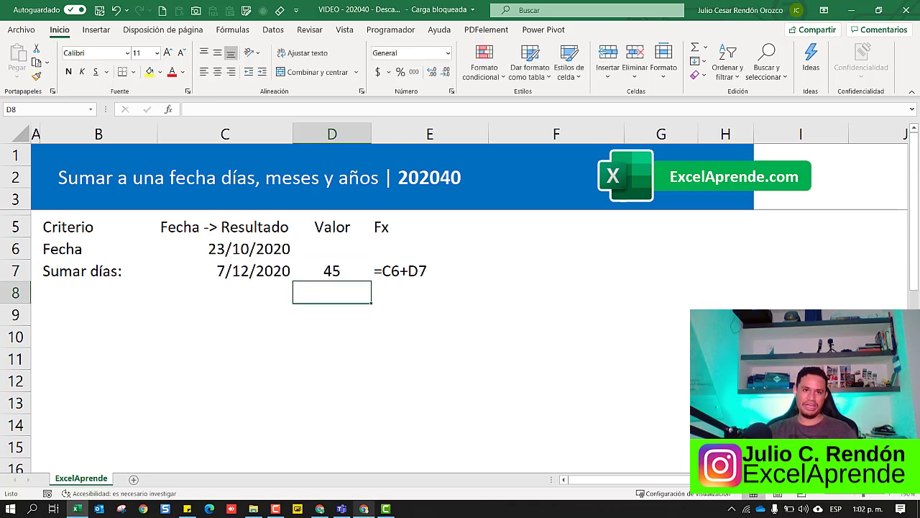
key("Up")
type("60")
key("Return")
key("Up")
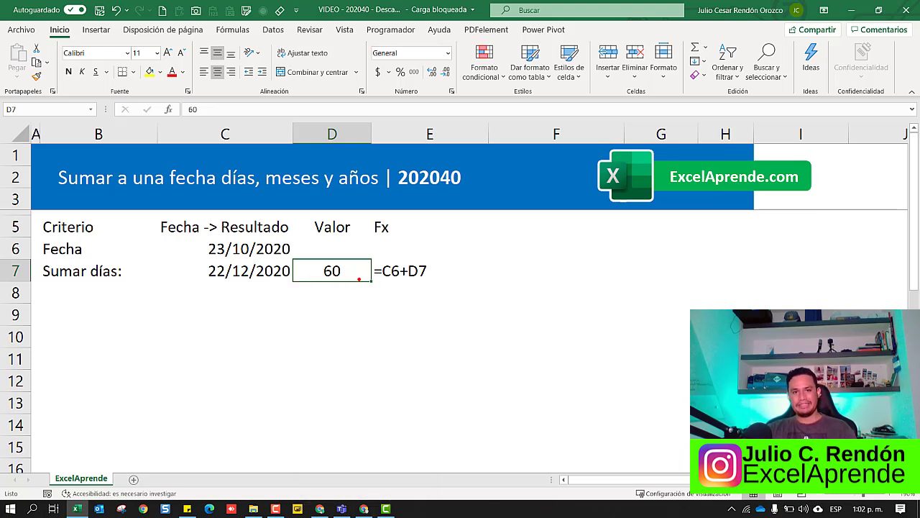
Mark up the updated result with screen annotations, then clear them.
left_click_drag(391, 282, 381, 374)
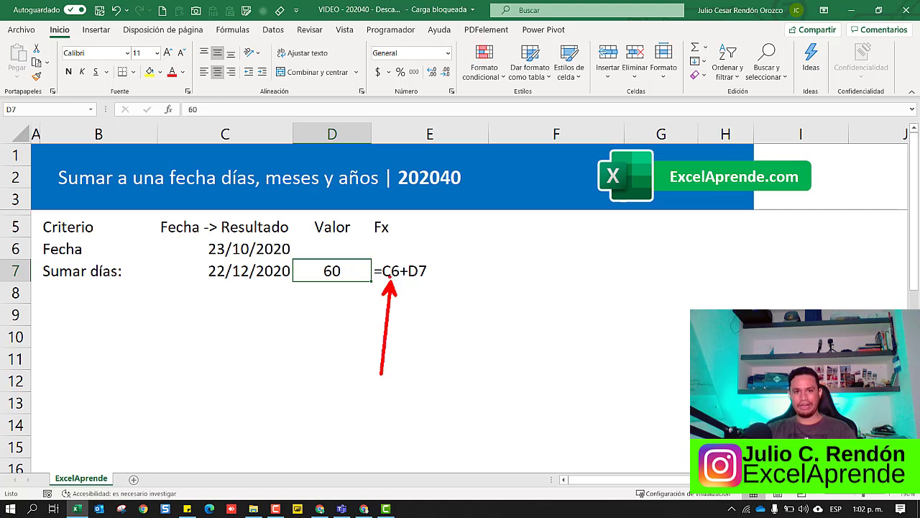
mouse_move(393, 263)
left_mouse_down()
mouse_move(310, 245)
mouse_move(329, 256)
left_mouse_up()
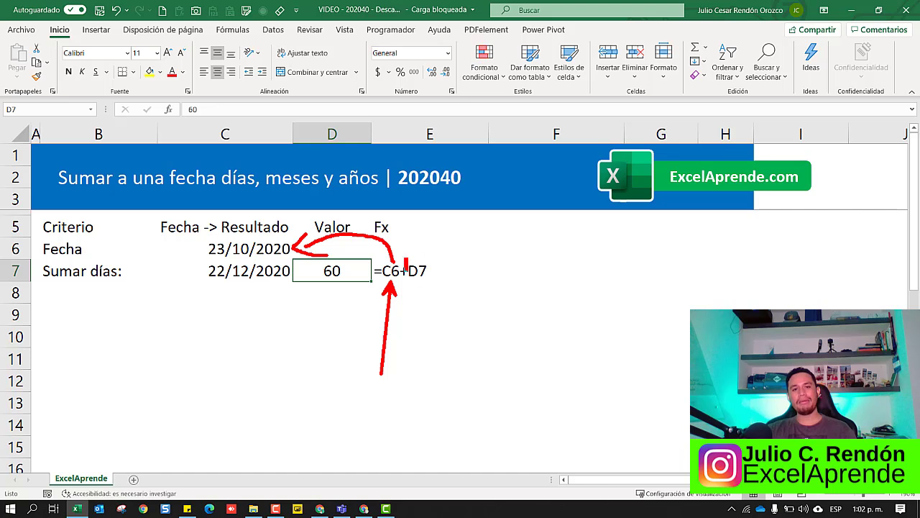
mouse_move(406, 272)
left_mouse_down()
mouse_move(423, 279)
mouse_move(374, 331)
mouse_move(335, 280)
left_mouse_up()
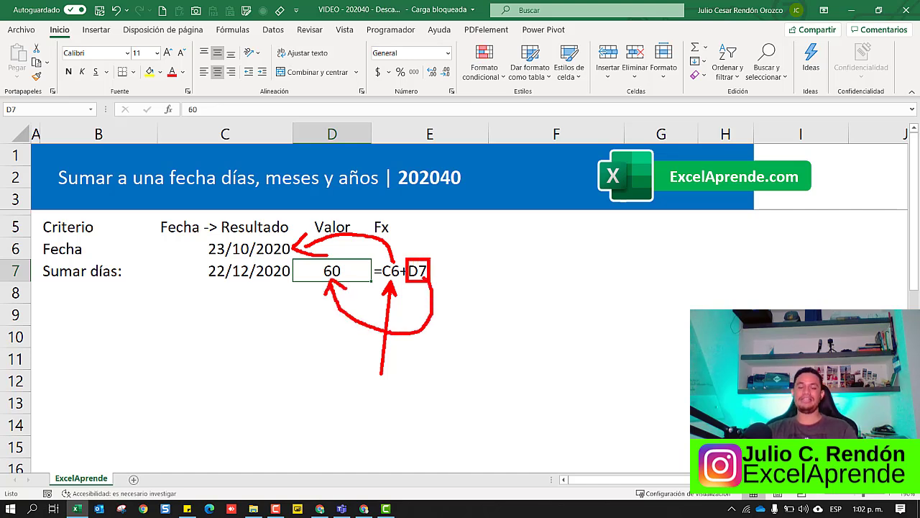
key("Escape")
left_click(105, 292)
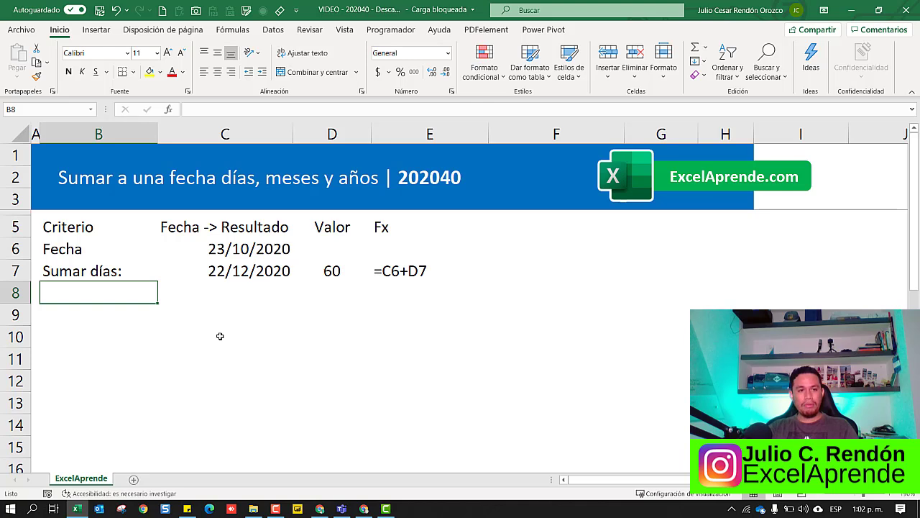
Add the labels 'Sumar meses:' in B8 and 'Sumar años:' in B9.
key("Caps_Lock")
type("S")
key("Caps_Lock")
type("umar ")
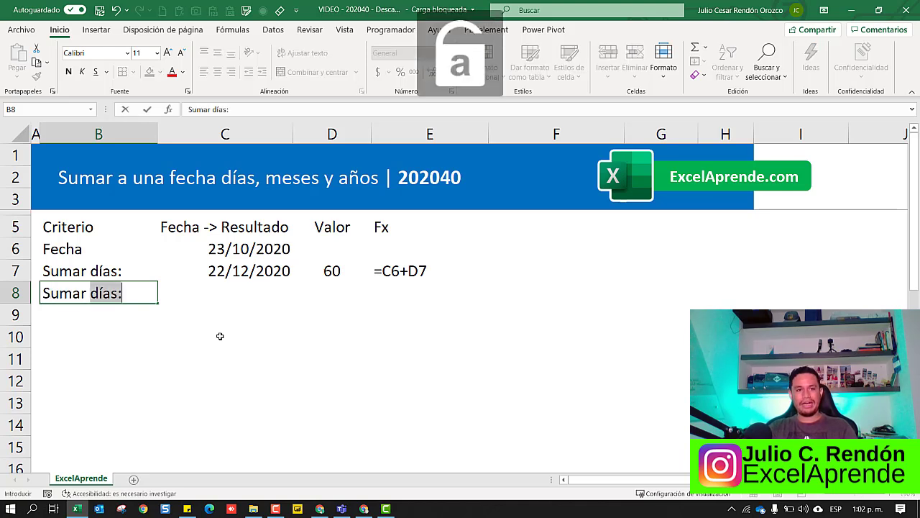
type("meses")
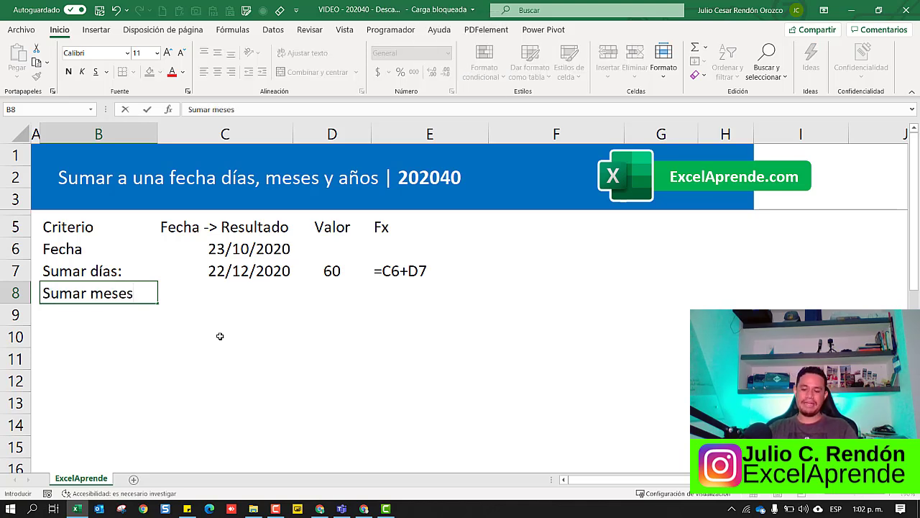
type(":")
key("Return")
type("Sumar ")
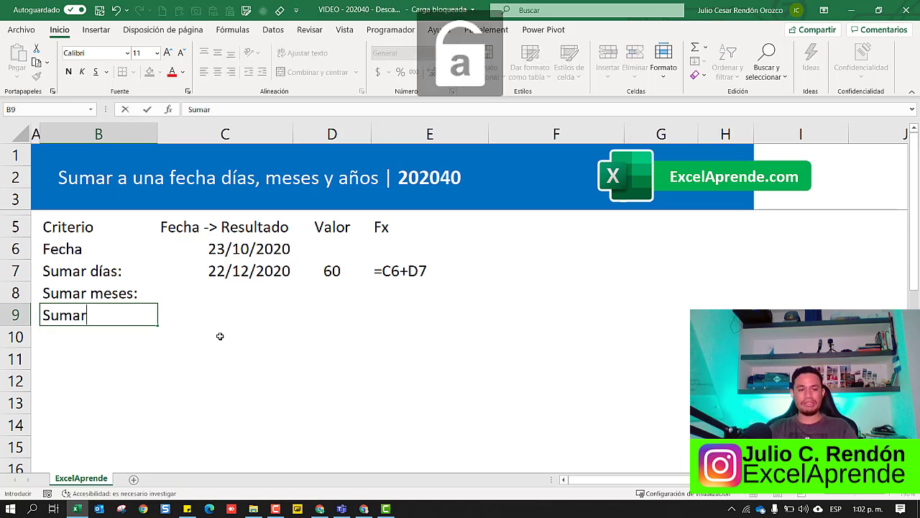
type("años")
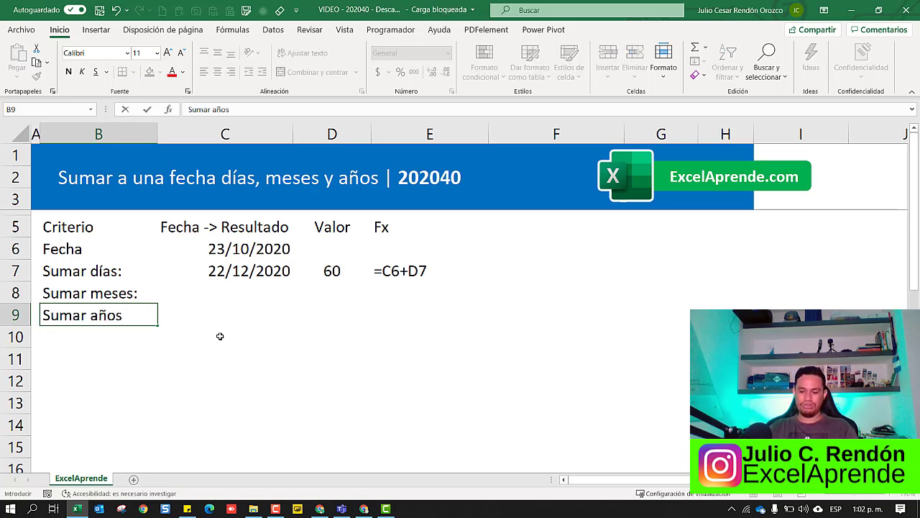
type(":")
key("Return")
Enter 2 months in D8 and 8 years in D9.
key("Up")
key("Up")
key("Right")
key("Right")
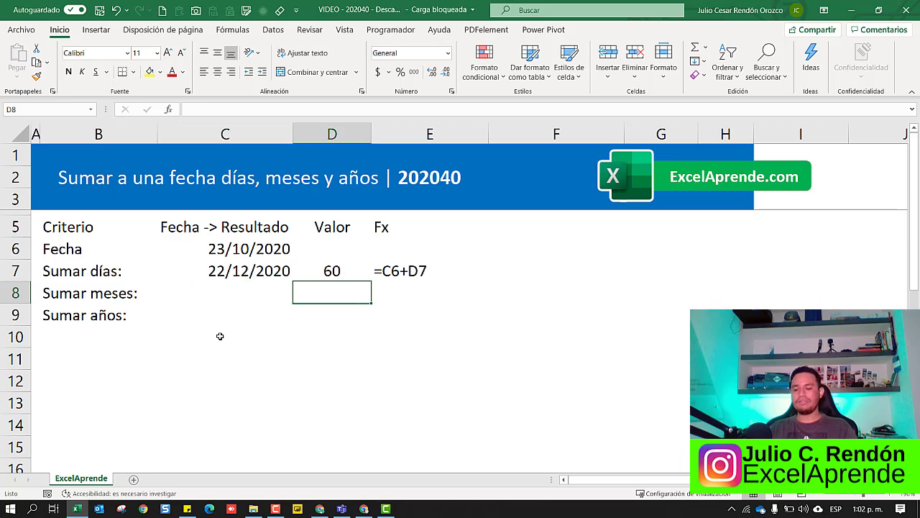
type("2")
key("Return")
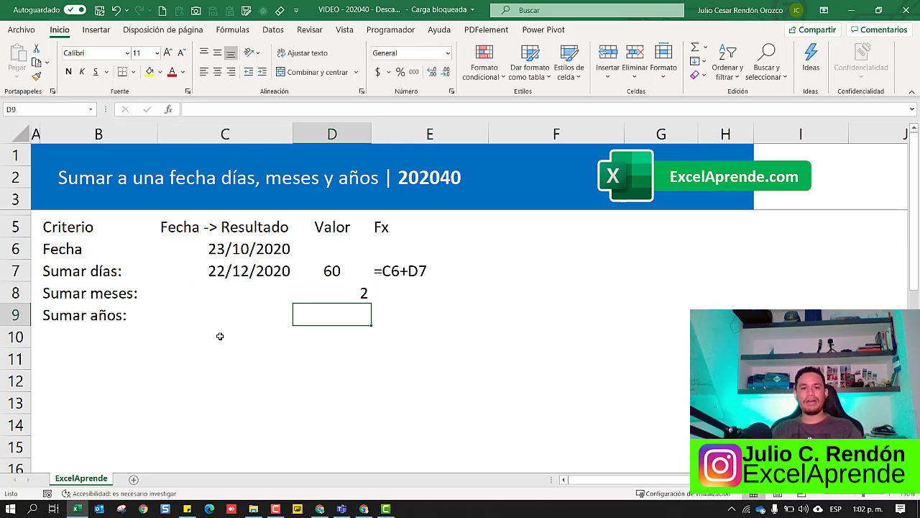
type("8")
key("Return")
key("Up")
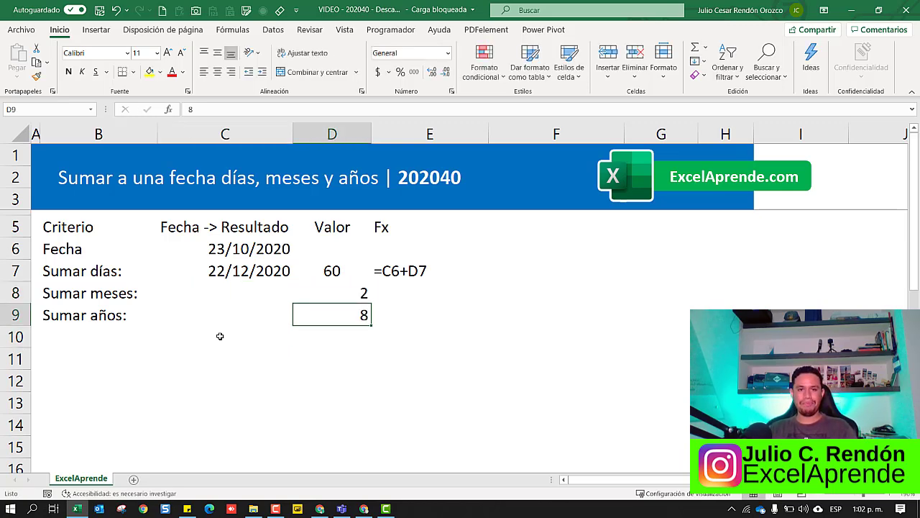
key("Up")
key("Left")
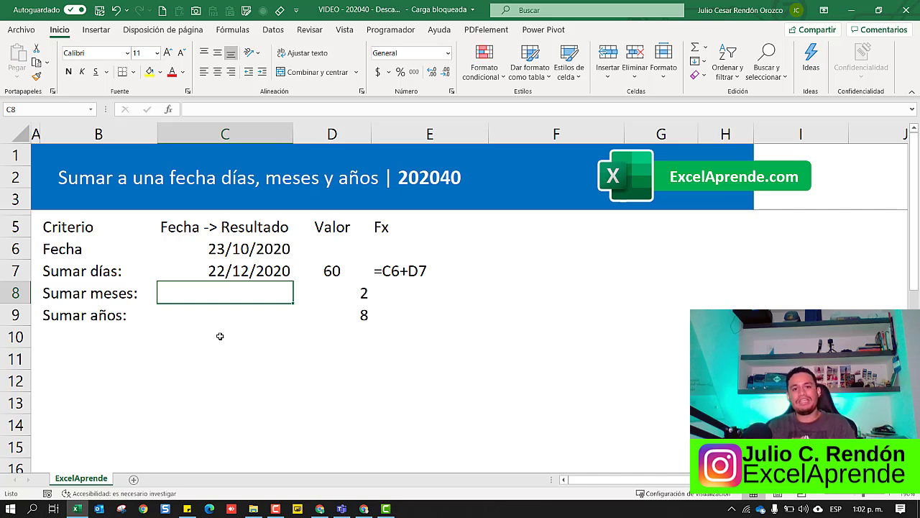
key("Right")
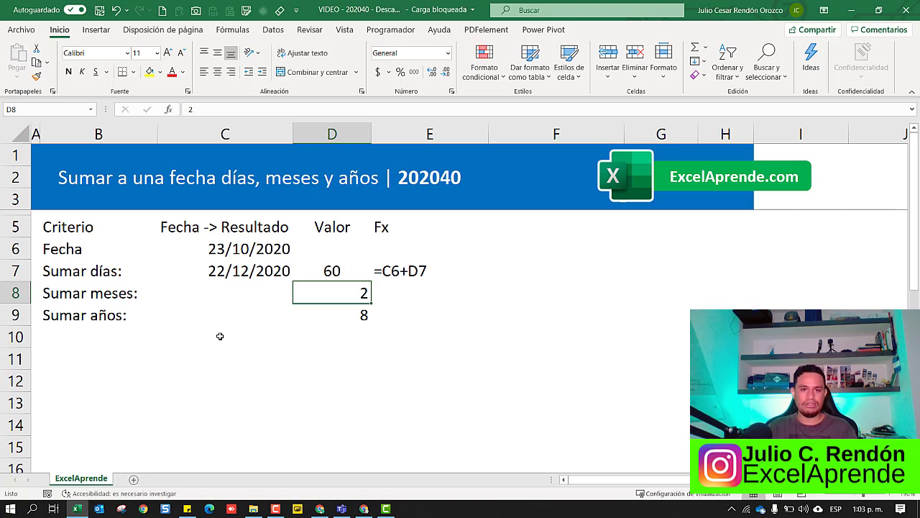
key("Down")
key("Up")
key("Left")
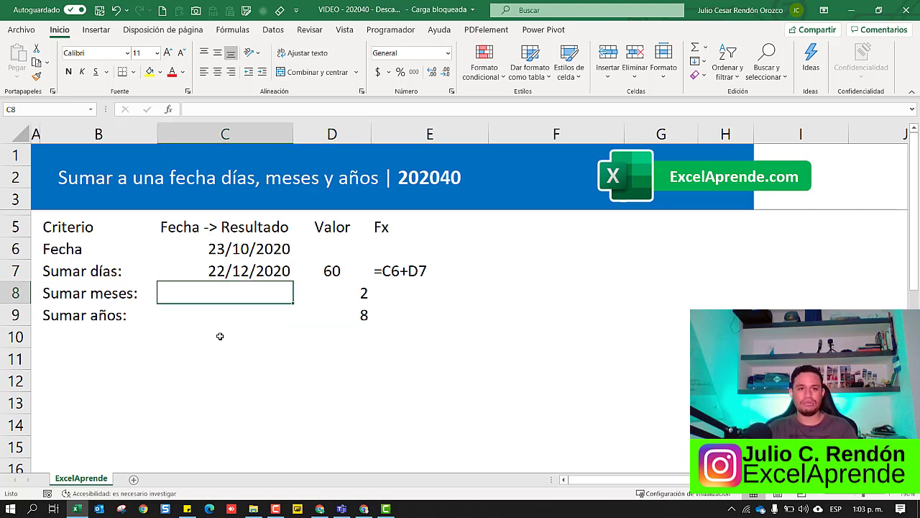
Begin =FECHA( in C8 with AÑO(C6) as the year argument.
type("=")
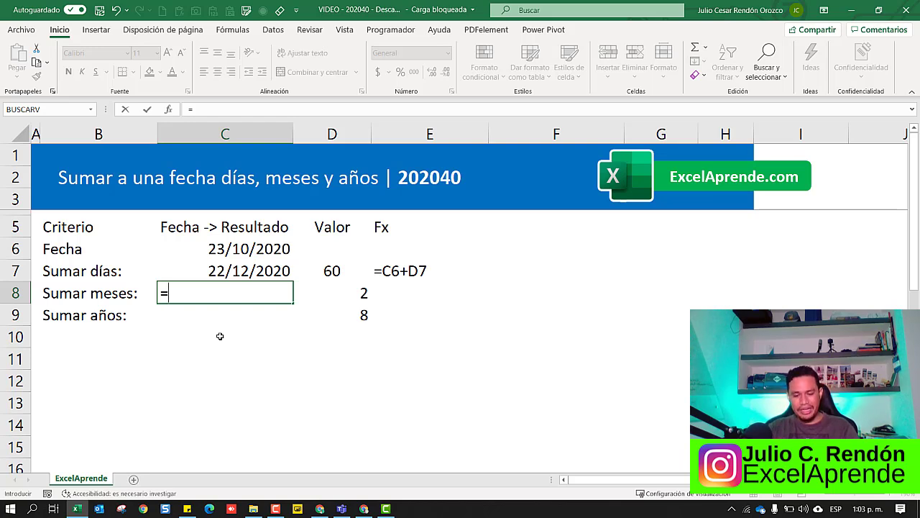
type("fech")
key("Tab")
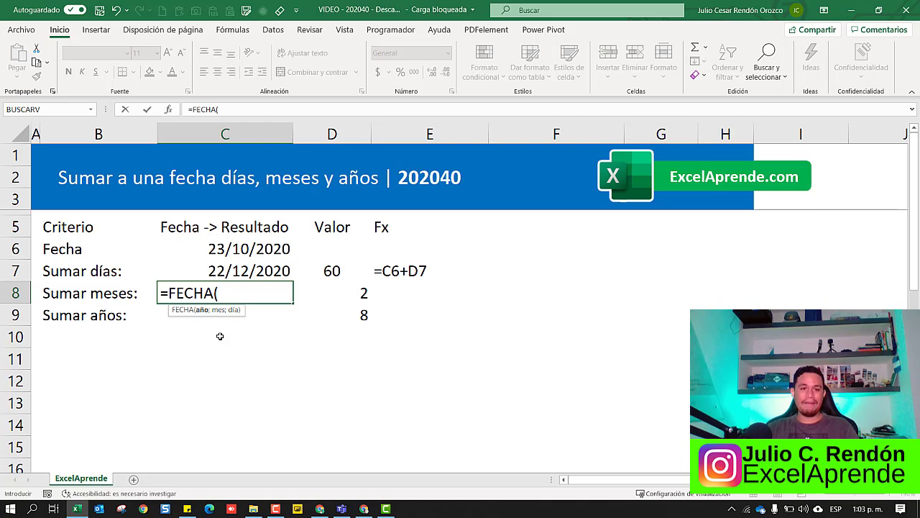
mouse_move(201, 320)
left_mouse_down()
mouse_move(209, 387)
mouse_move(229, 332)
mouse_move(232, 382)
left_mouse_up()
left_click_drag(239, 317, 256, 392)
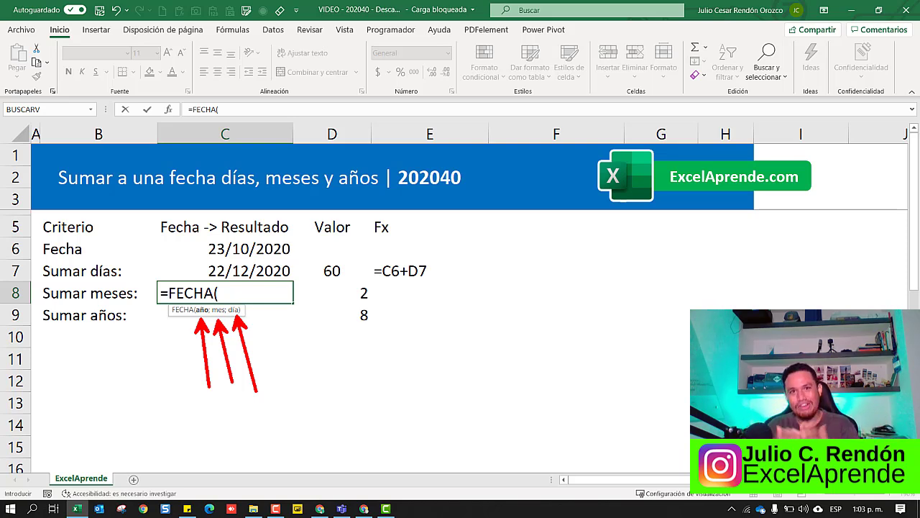
key("Escape")
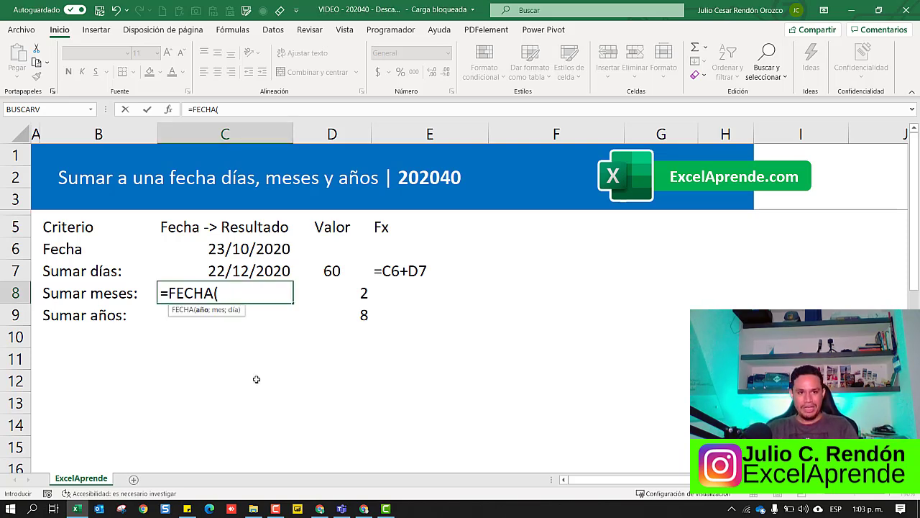
type("año")
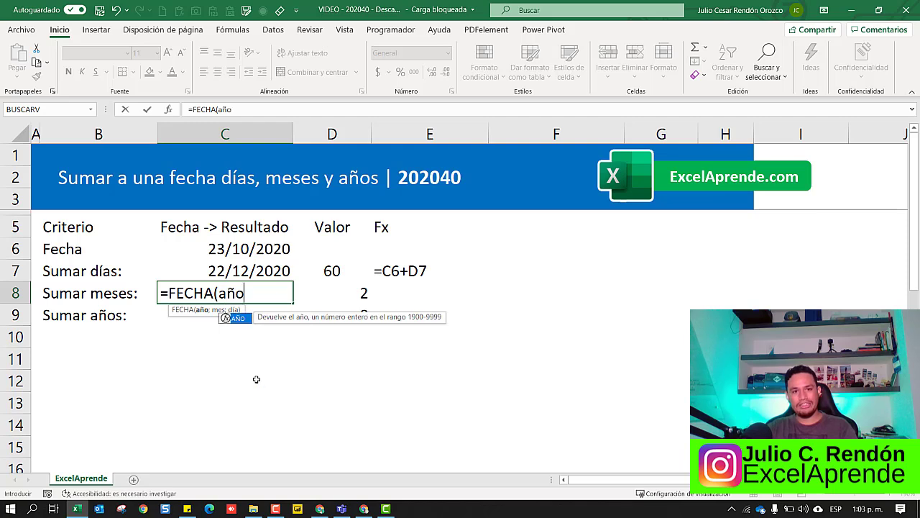
key("Tab")
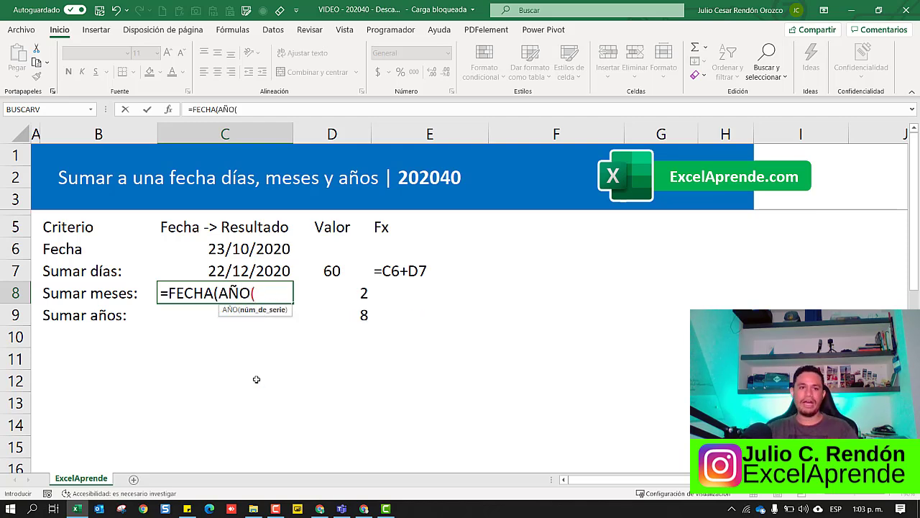
left_click(225, 249)
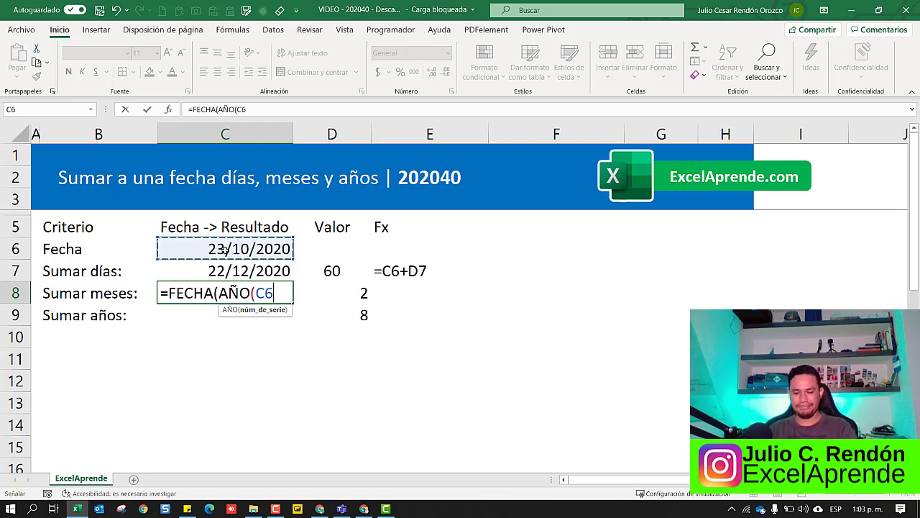
type(")")
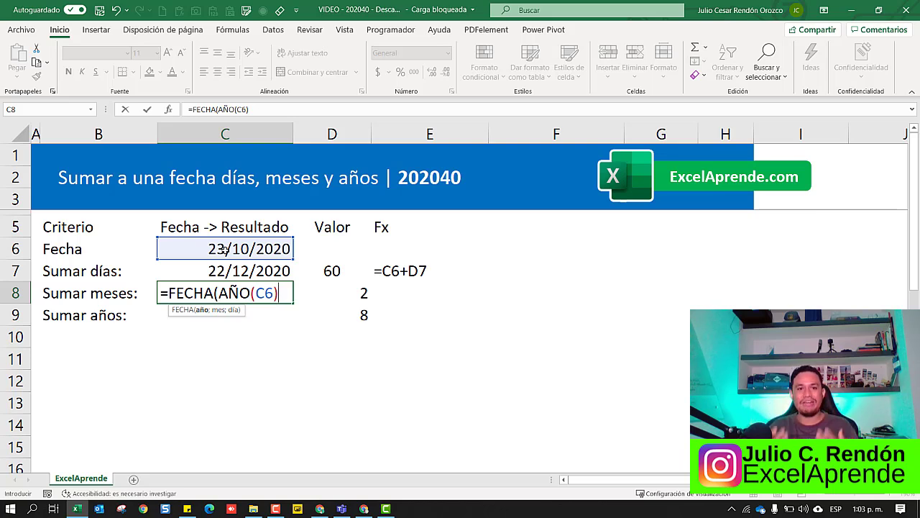
type(";")
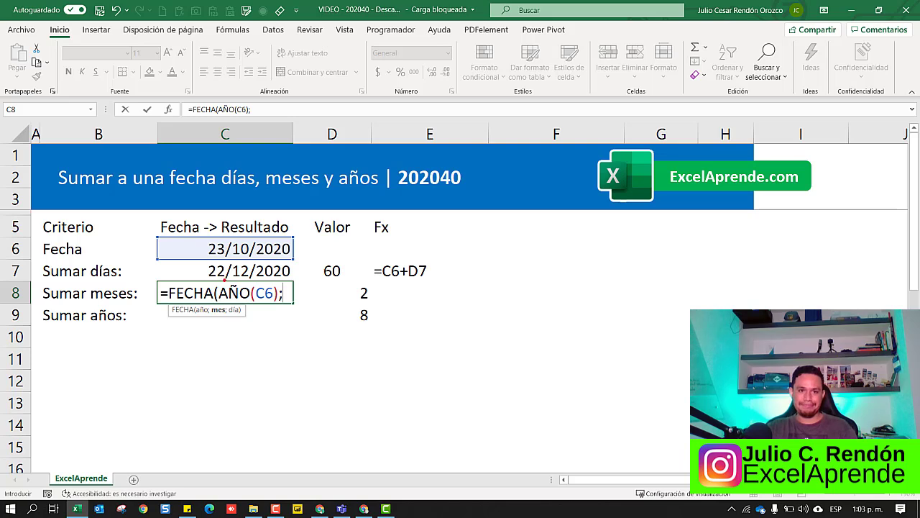
Complete the formula with MES(C6)+D8 and DIA(C6), giving 23/12/2020.
left_click_drag(217, 321, 218, 381)
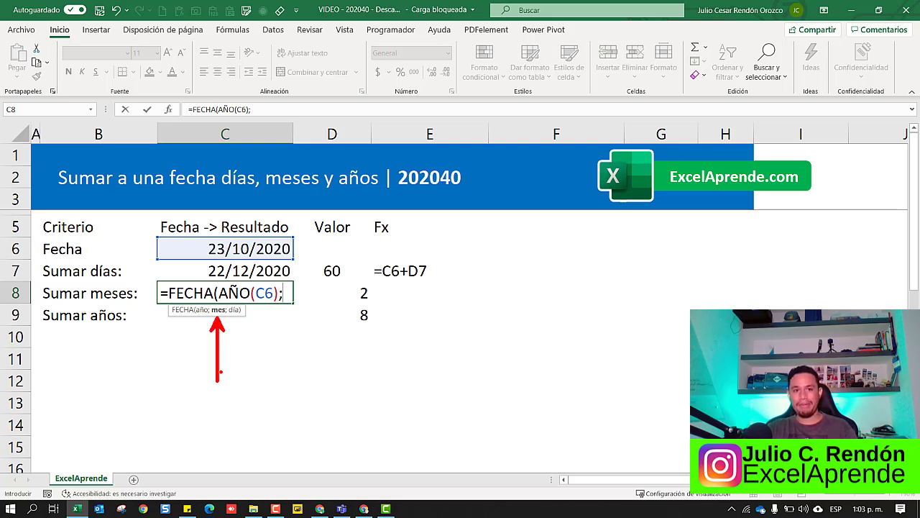
key("Escape")
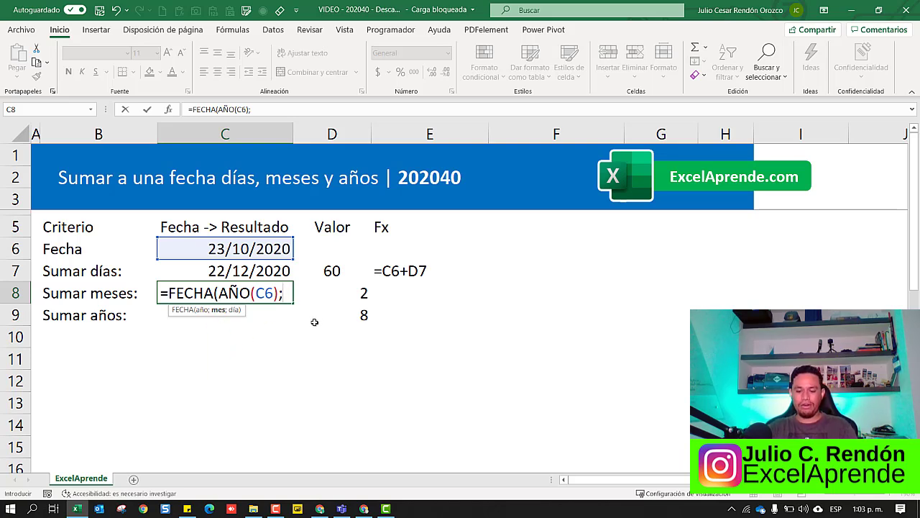
type("mes(")
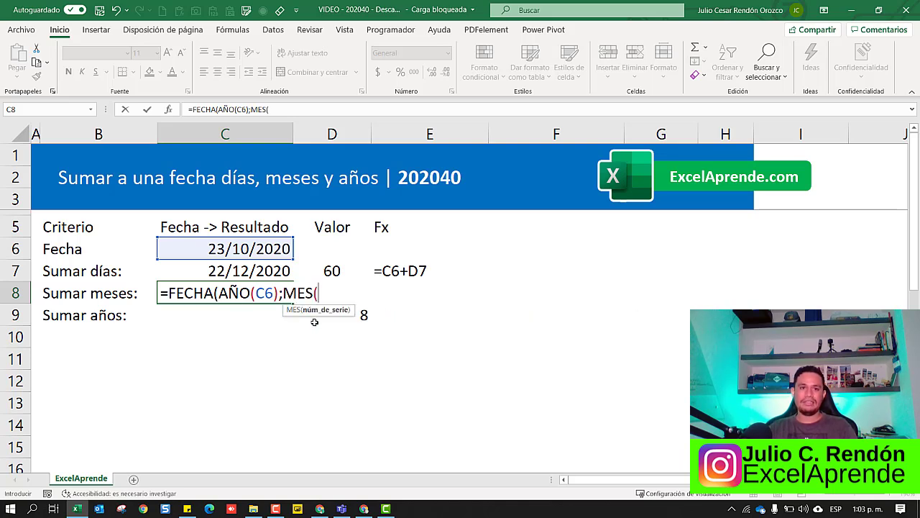
left_click(262, 249)
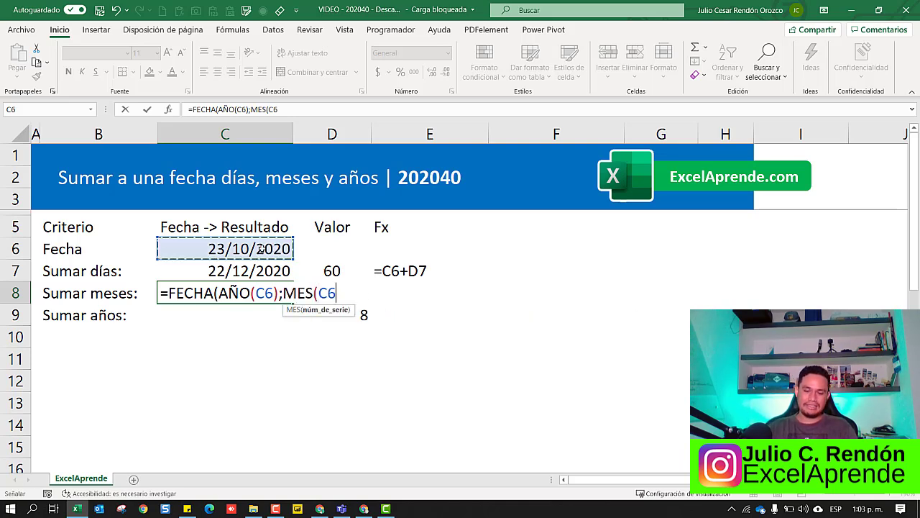
type(")")
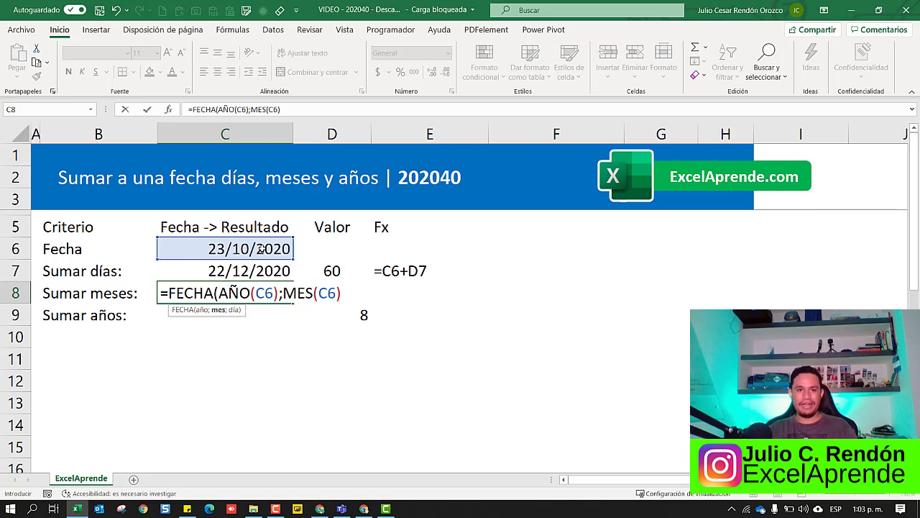
type("+")
key("Right")
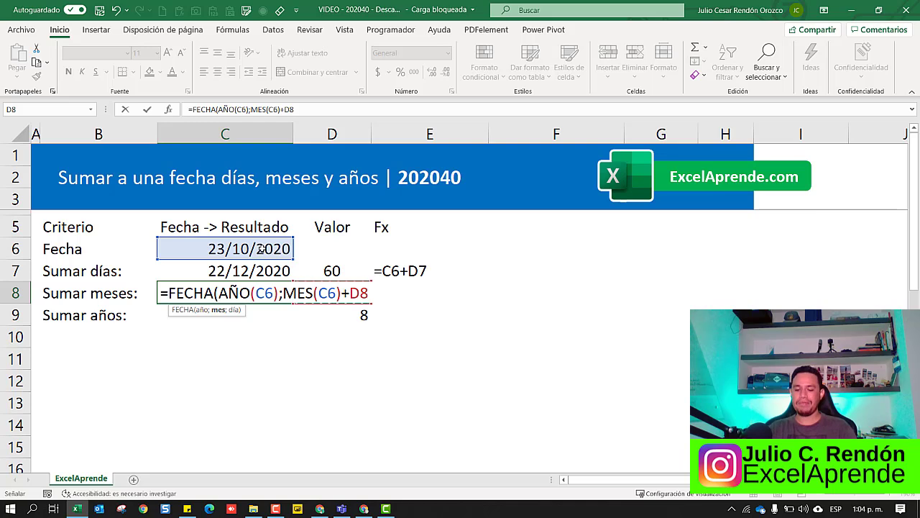
type(";")
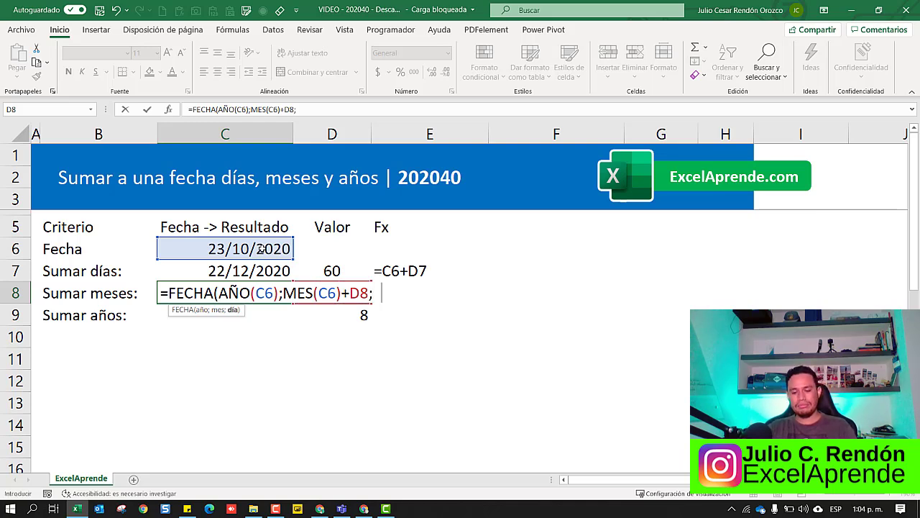
type("dia")
key("Tab")
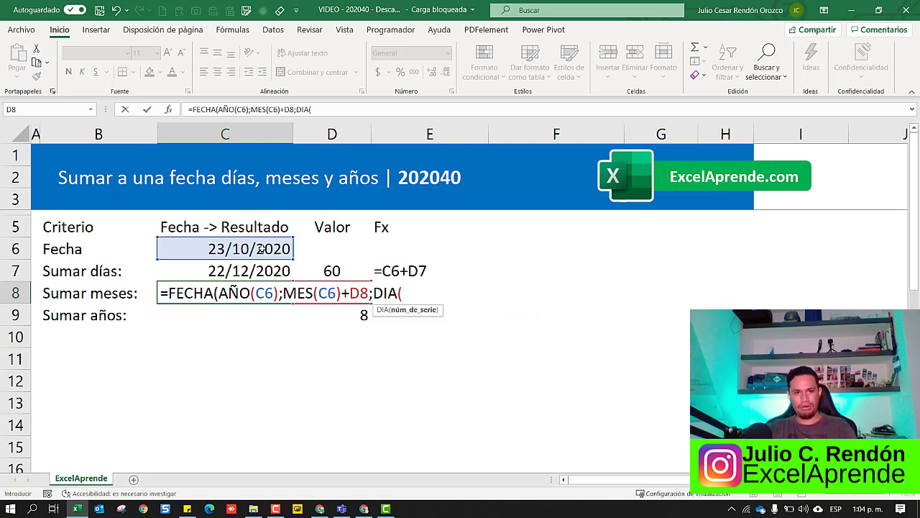
left_click(262, 249)
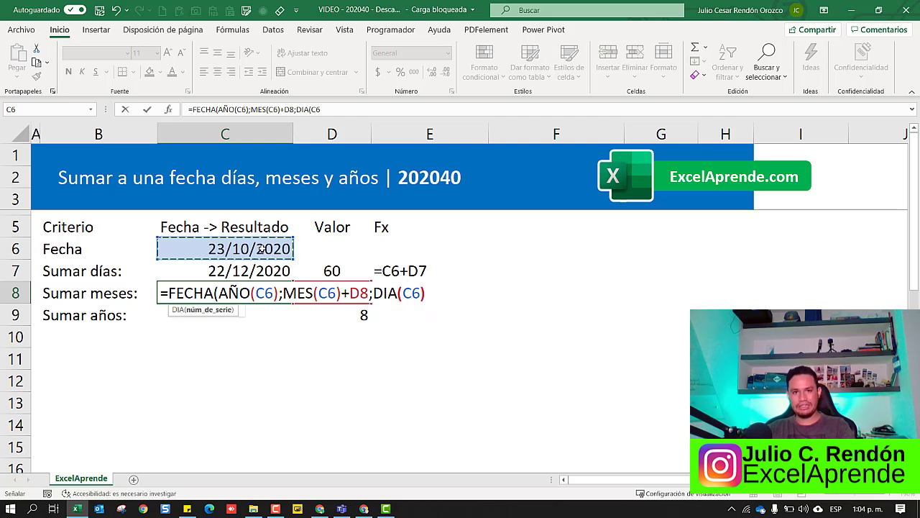
type(")")
key("Return")
Copy the FORMULATEXTO cell E7 into E8 to show the months formula.
key("Up")
key("Right")
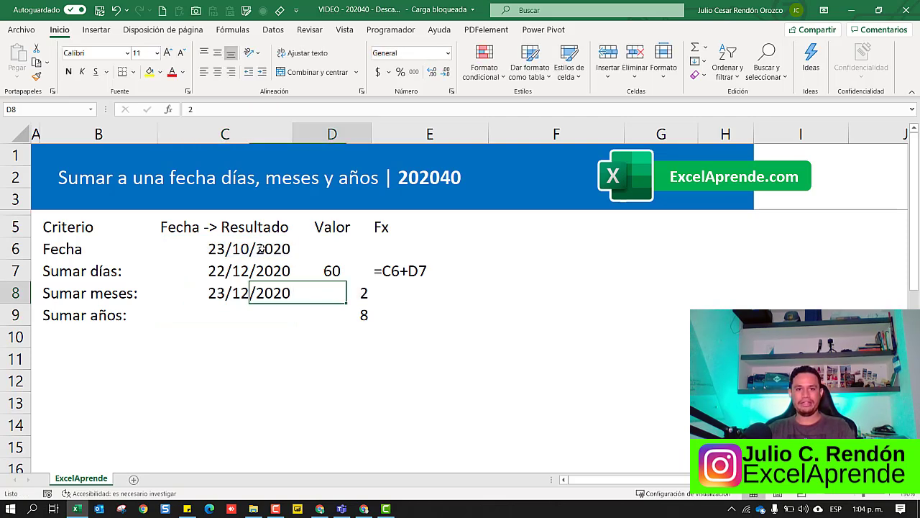
key("Up")
key("Right")
key("ctrl+c")
key("Down")
key("ctrl+v")
key("Return")
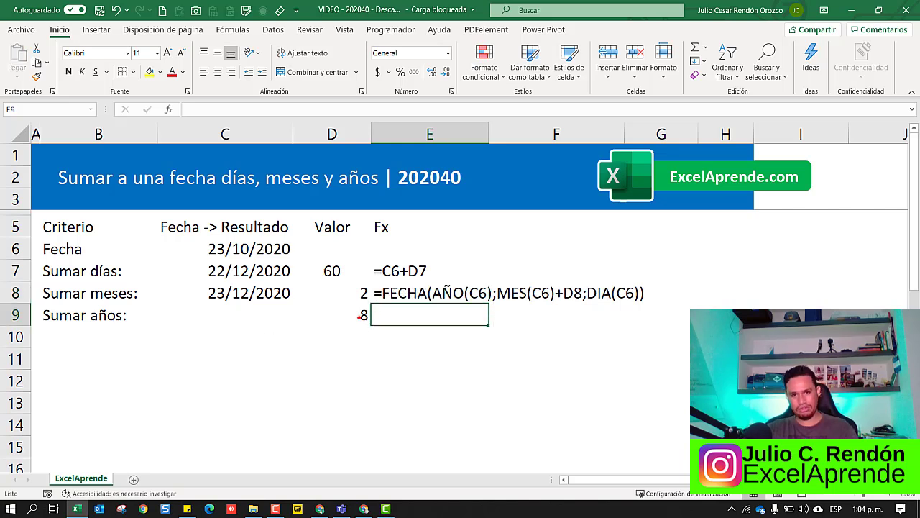
mouse_move(379, 282)
left_mouse_down()
mouse_move(468, 302)
mouse_move(652, 308)
left_mouse_up()
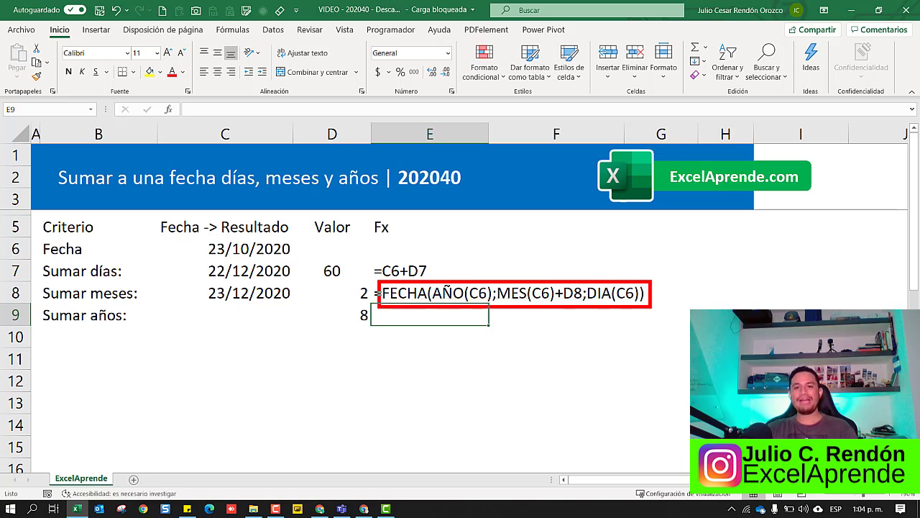
left_click_drag(466, 305, 468, 363)
mouse_move(481, 282)
left_mouse_down()
mouse_move(483, 253)
mouse_move(338, 212)
mouse_move(294, 224)
mouse_move(293, 237)
mouse_move(318, 225)
left_mouse_up()
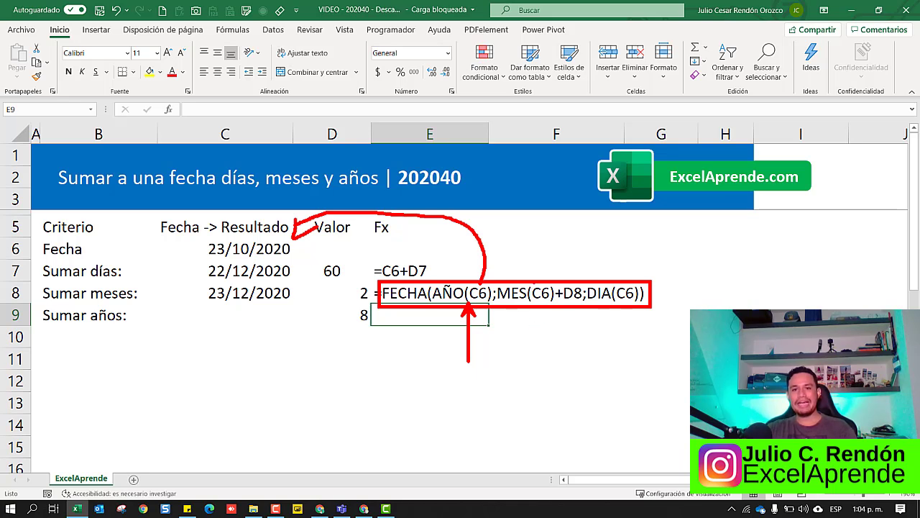
mouse_move(535, 279)
left_mouse_down()
mouse_move(552, 263)
mouse_move(507, 230)
mouse_move(488, 231)
left_mouse_up()
mouse_move(488, 231)
left_mouse_down()
mouse_move(515, 221)
mouse_move(520, 237)
left_mouse_up()
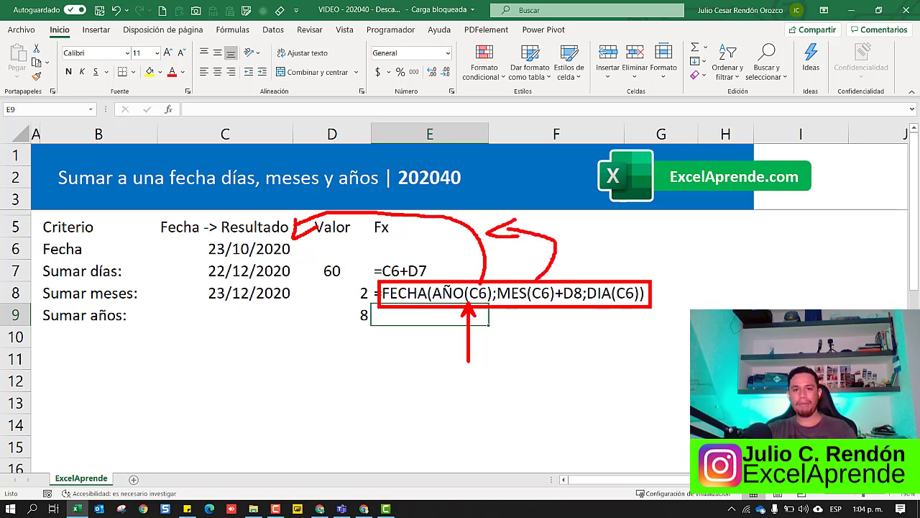
mouse_move(559, 272)
left_mouse_down()
mouse_move(560, 288)
mouse_move(584, 302)
mouse_move(473, 256)
mouse_move(345, 244)
mouse_move(359, 280)
mouse_move(369, 273)
left_mouse_up()
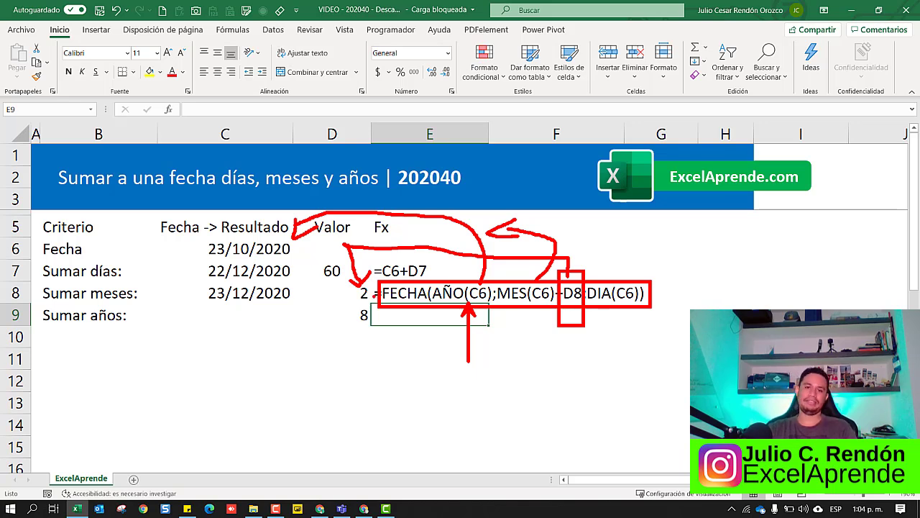
left_click(242, 298)
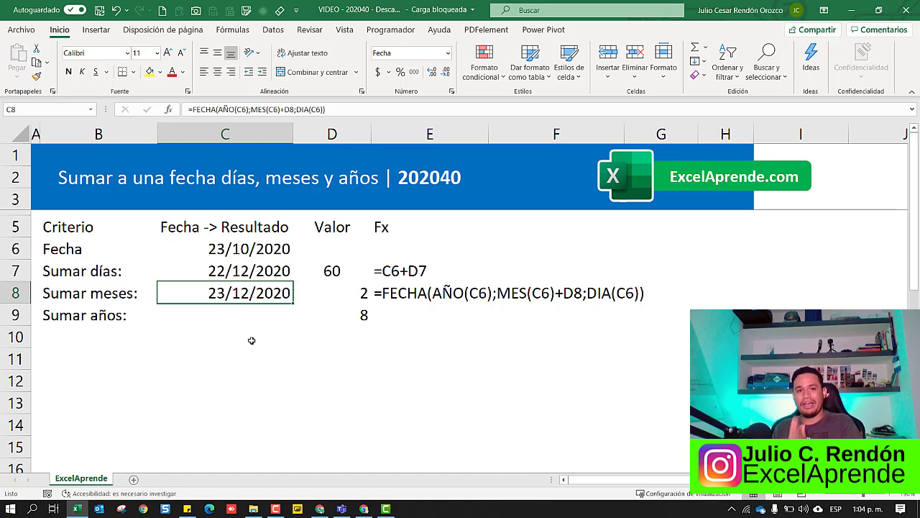
key("Right")
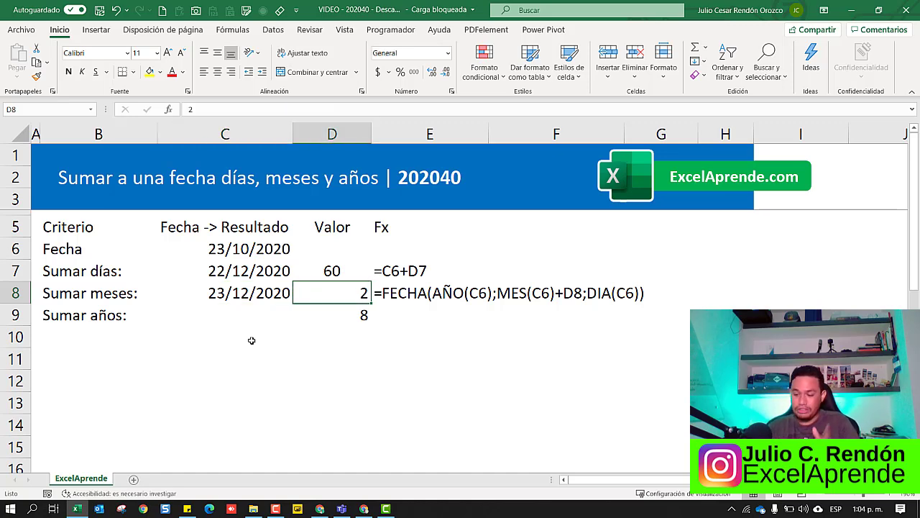
type("1")
key("Return")
key("Up")
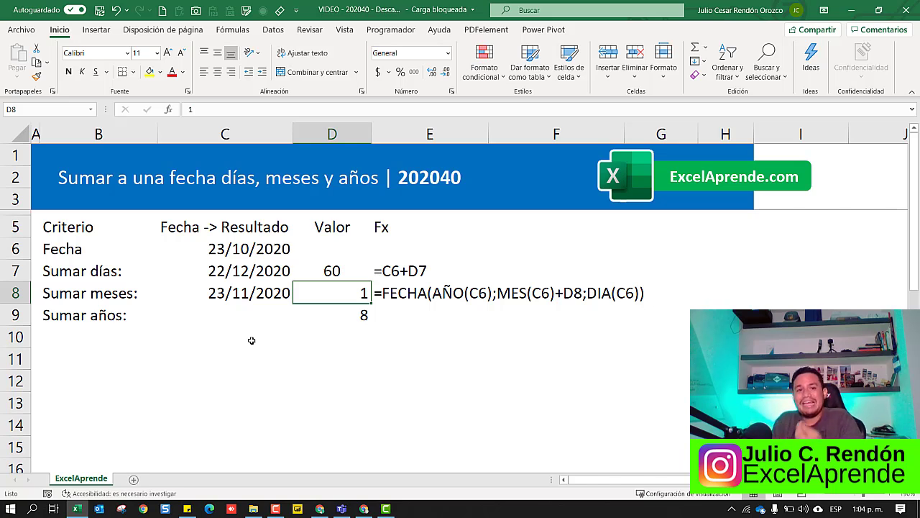
type("2")
key("Return")
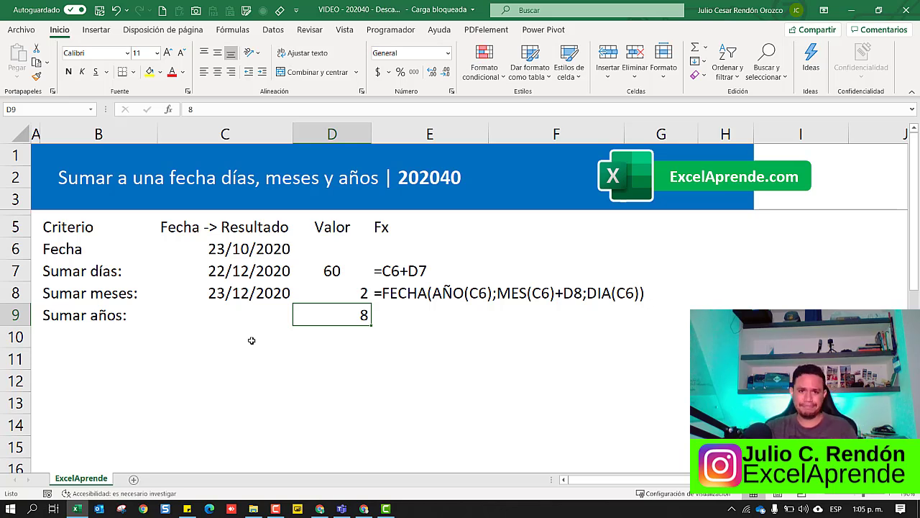
In C9, begin the years formula =FECHA(AÑO(C6)+D9 to add D9's years to the start date.
left_click(244, 315)
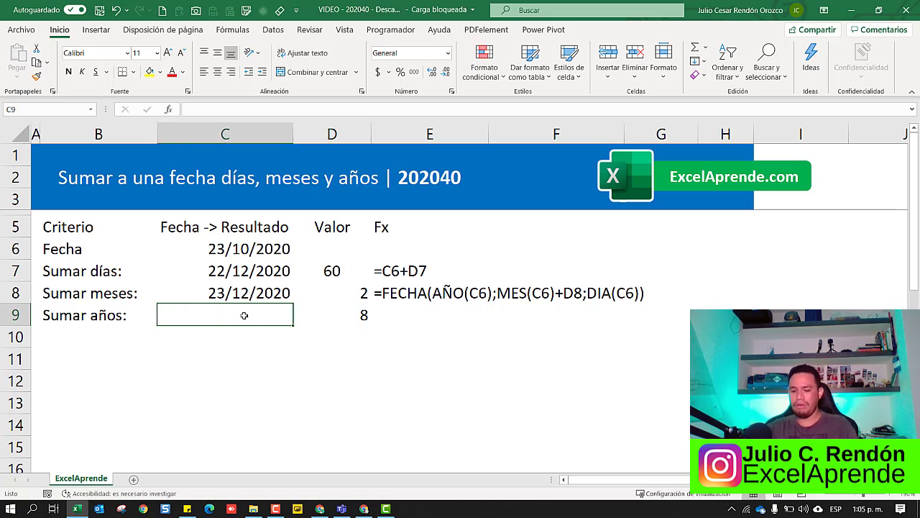
type("=feh")
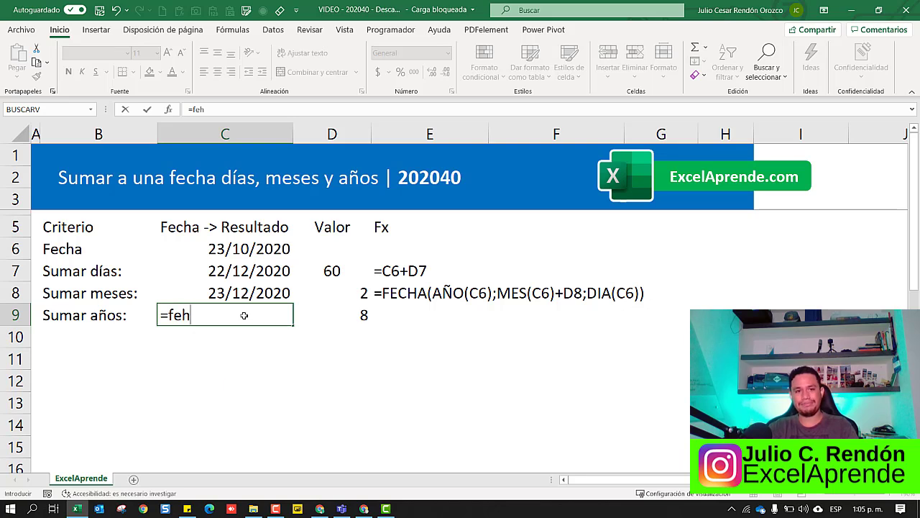
key("BackSpace")
type("c")
key("Tab")
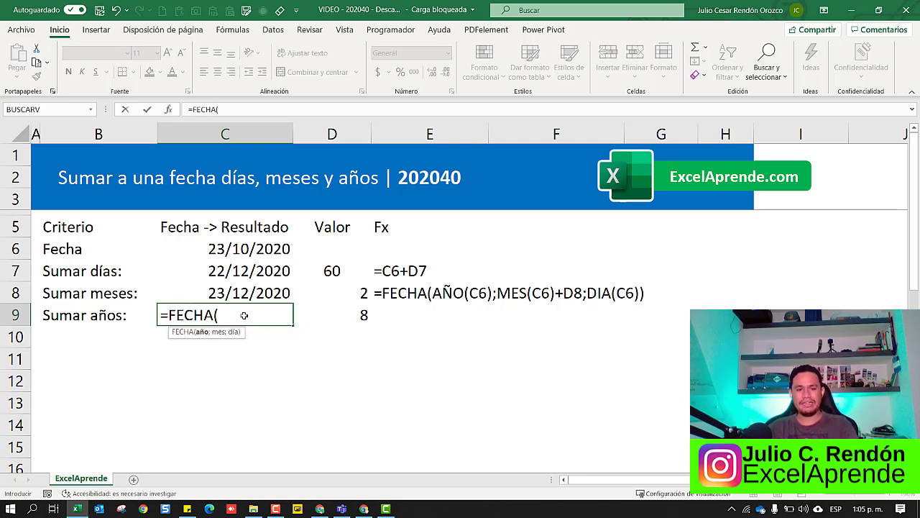
type("año")
key("Tab")
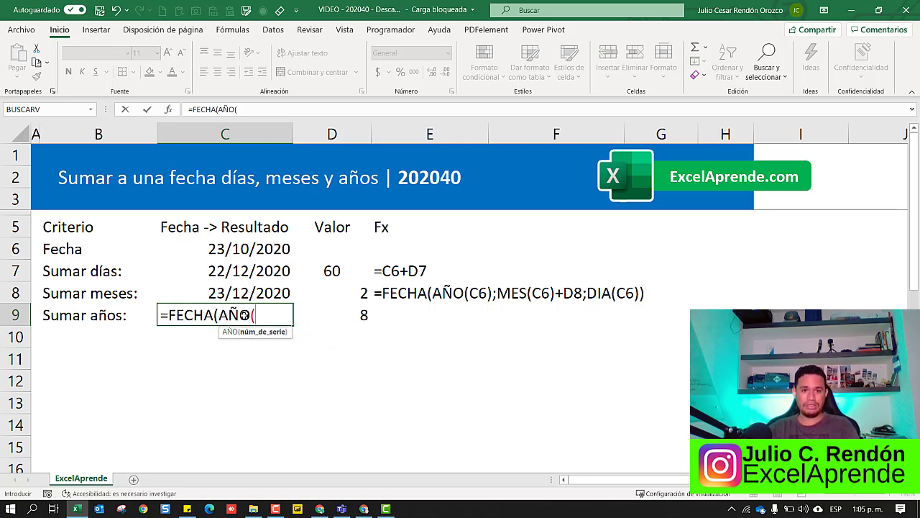
key("Up")
key("Up")
key("Up")
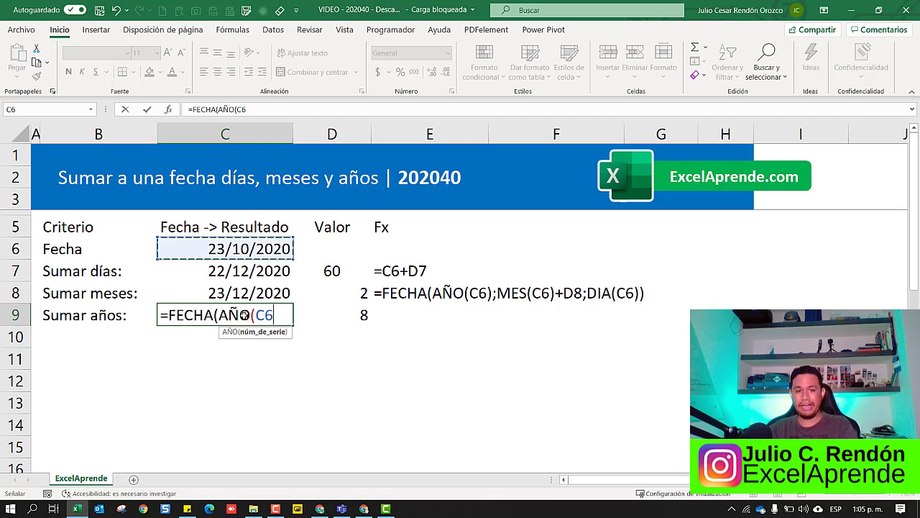
type(")+")
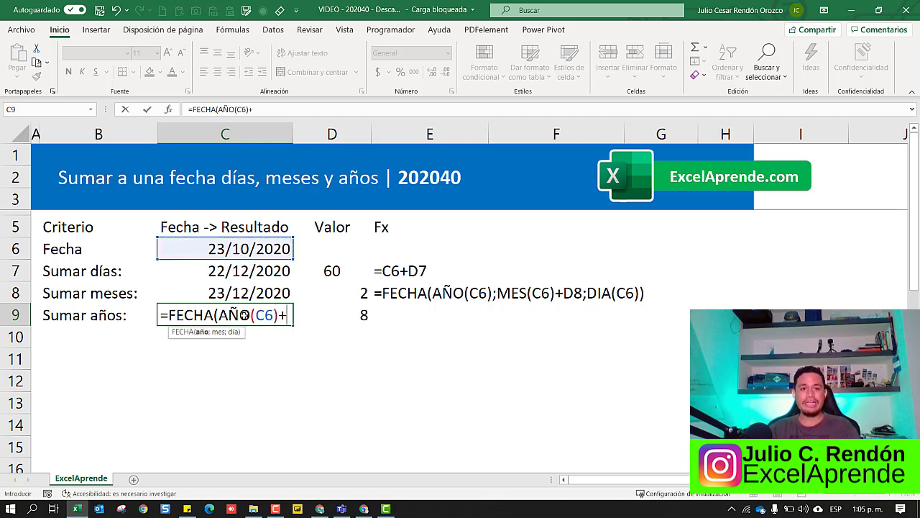
key("Right")
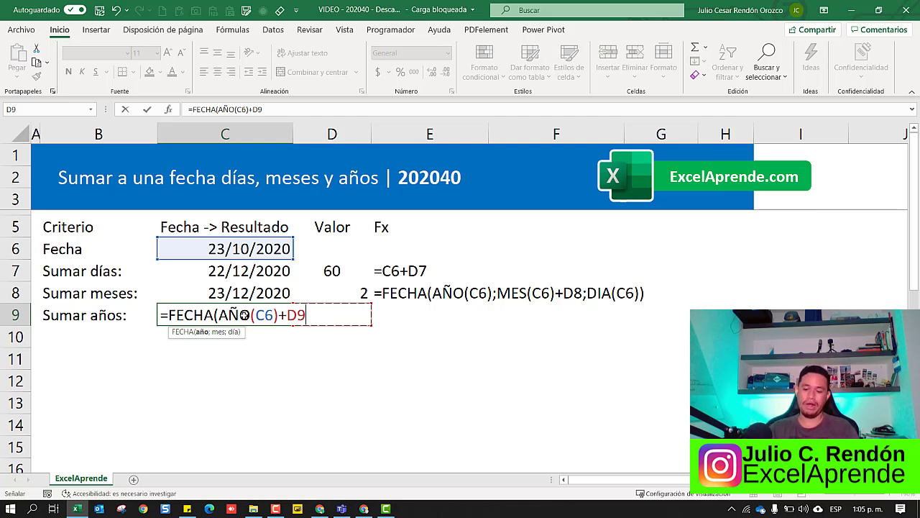
Complete the C9 formula with ;MES(C6);DIA(C6)) and commit it.
type(";me")
key("Tab")
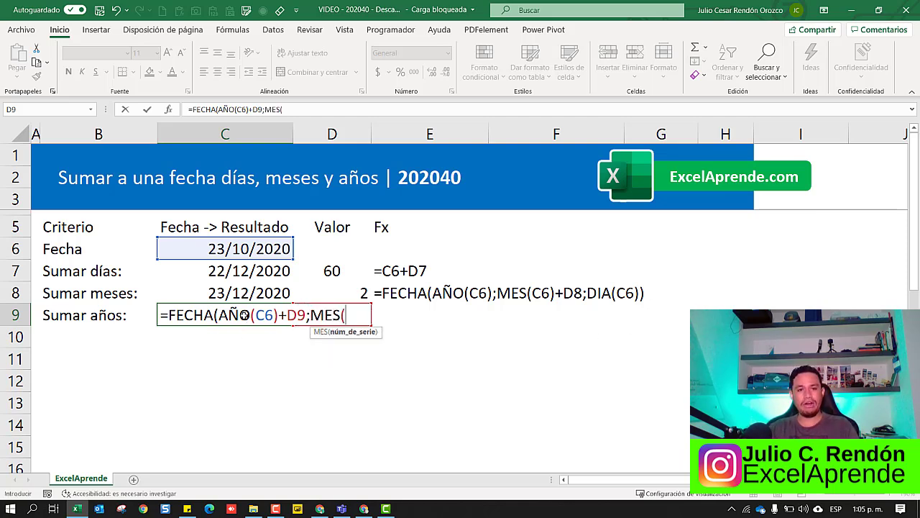
key("Up")
key("Up")
key("Up")
type(");")
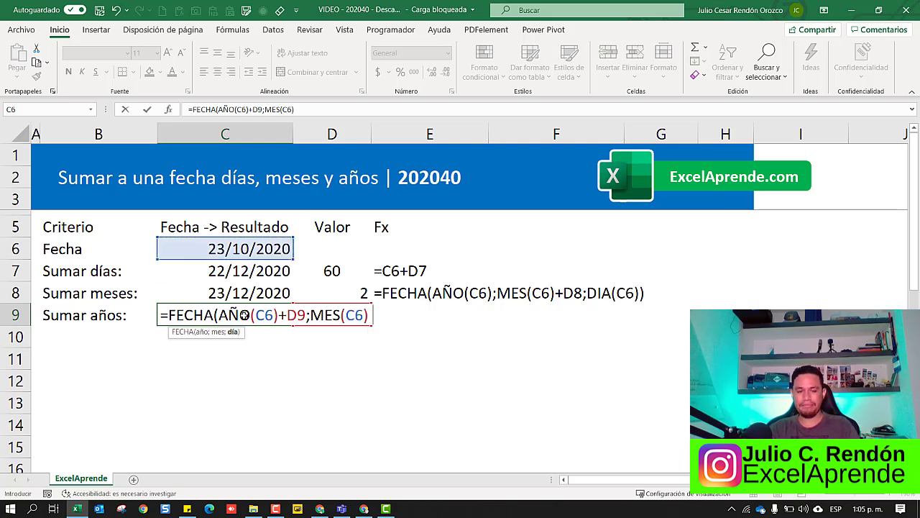
type("d")
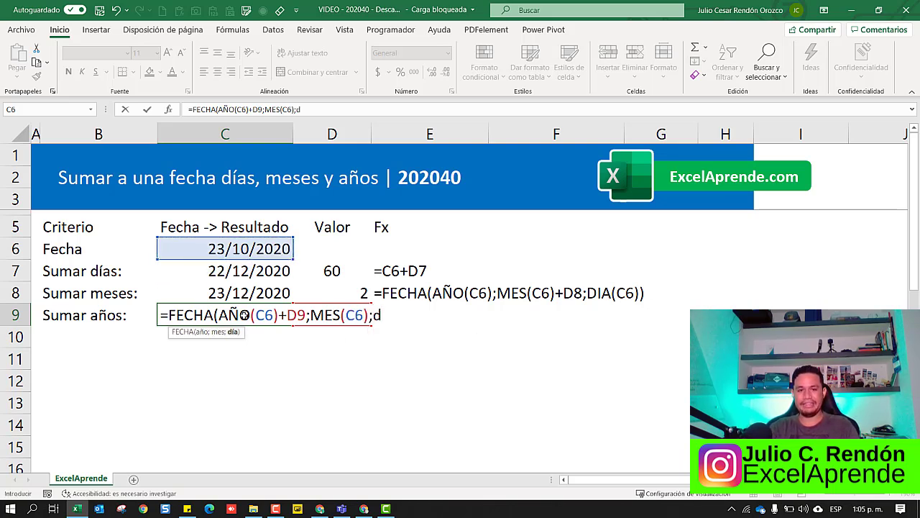
key("BackSpace")
type("di")
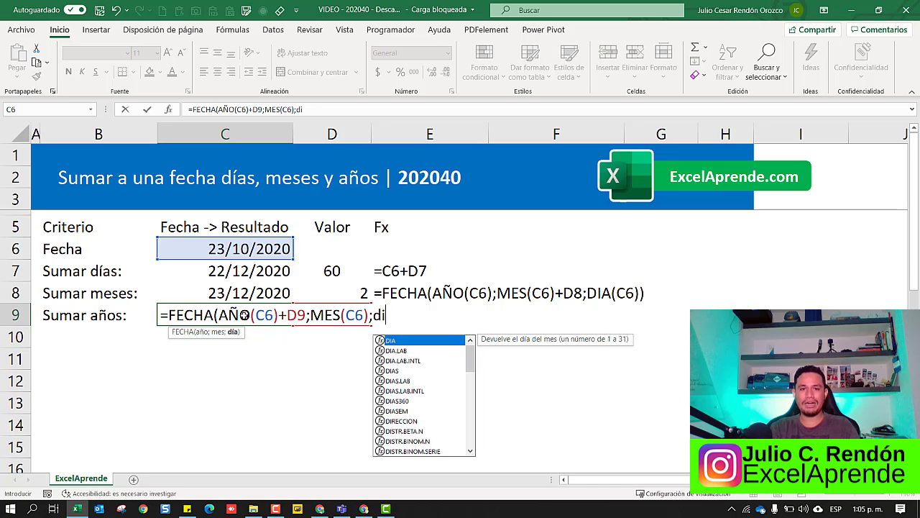
type("a(")
key("Up")
key("Up")
key("Up")
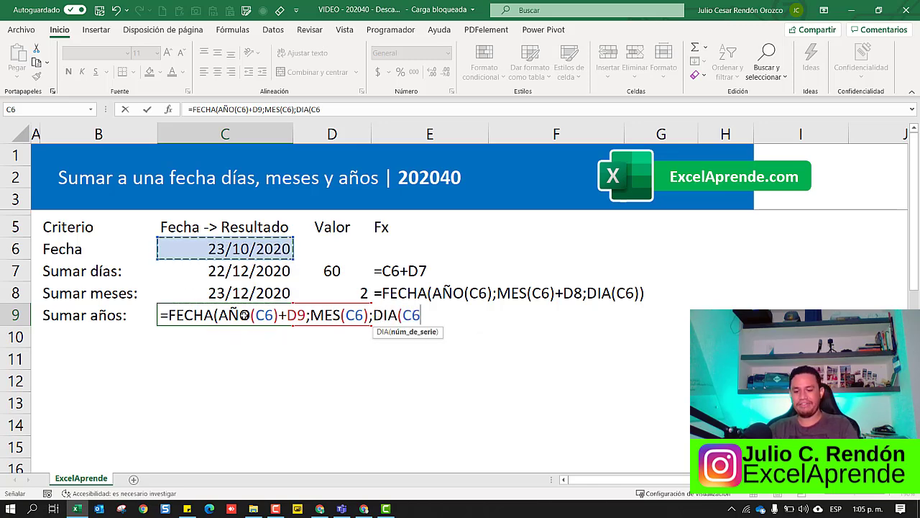
type("))")
key("Tab")
Enter 8 years in D9 and fill E8's FORMULATEXTO formula down to E9, giving 23/10/2028.
type("8")
key("Left")
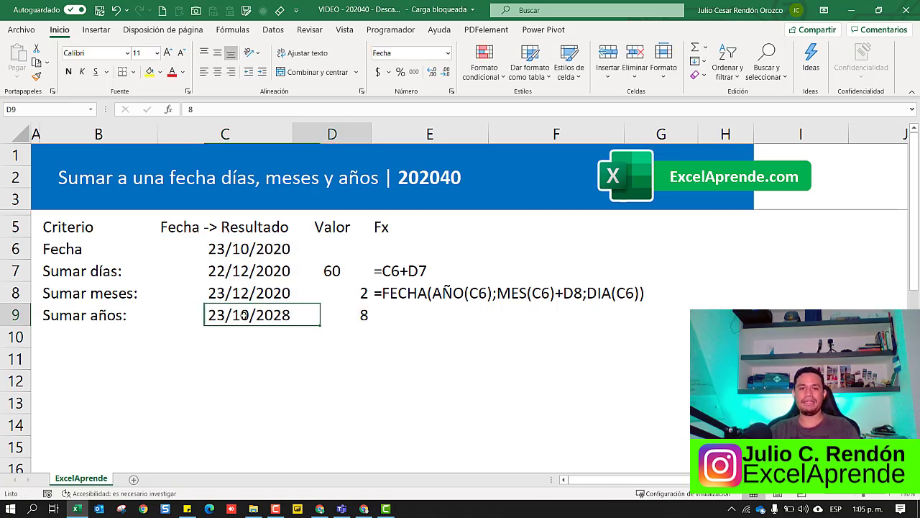
key("Right")
key("Up")
key("Right")
key("Down")
key("ctrl+d")
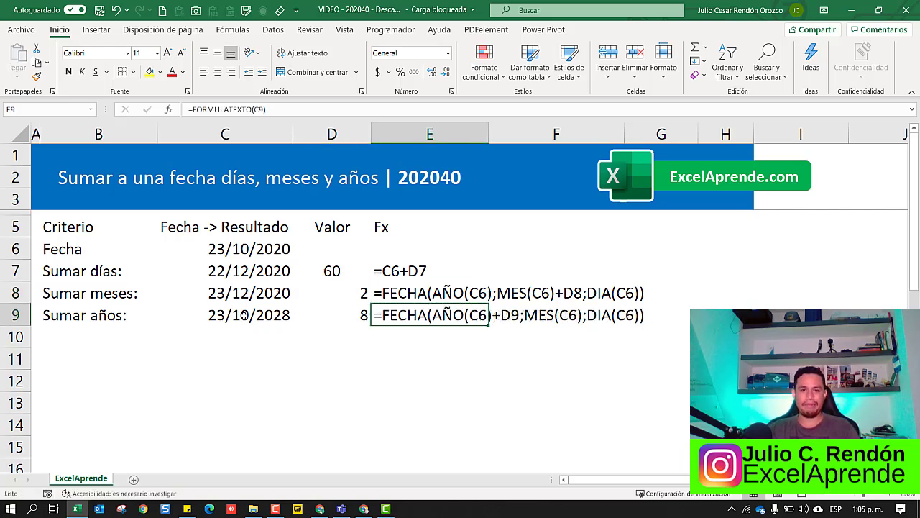
left_click(532, 379)
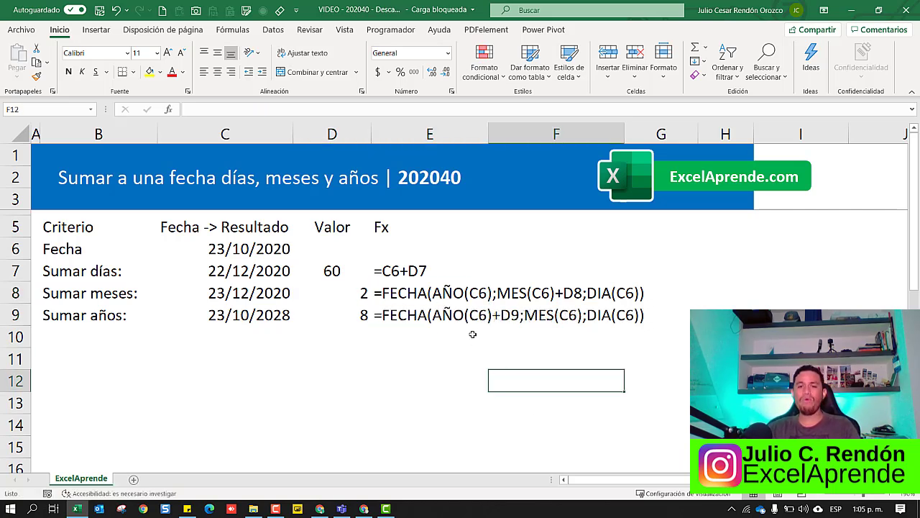
left_click_drag(648, 291, 755, 252)
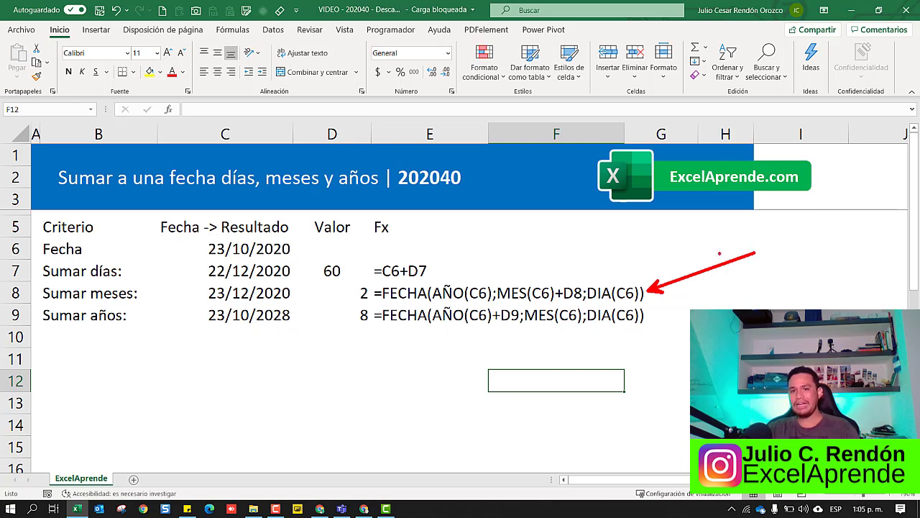
left_click_drag(578, 284, 622, 238)
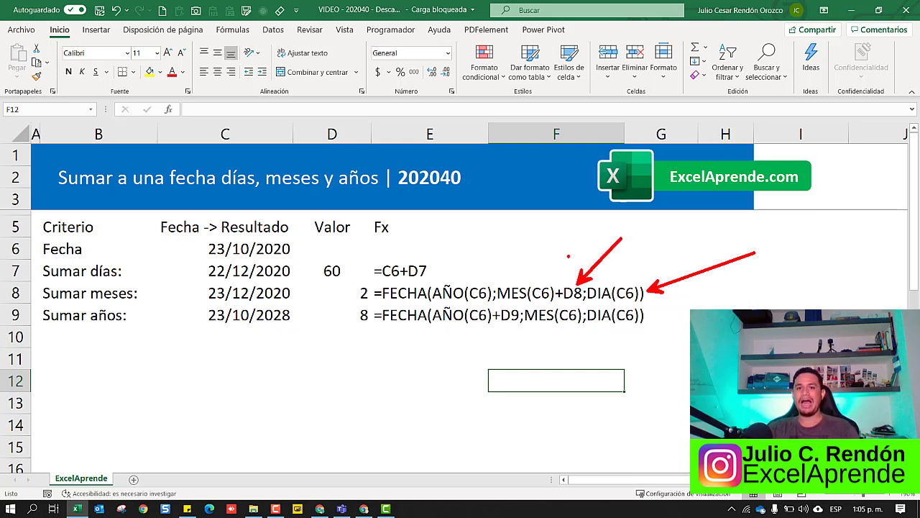
left_click_drag(495, 278, 584, 303)
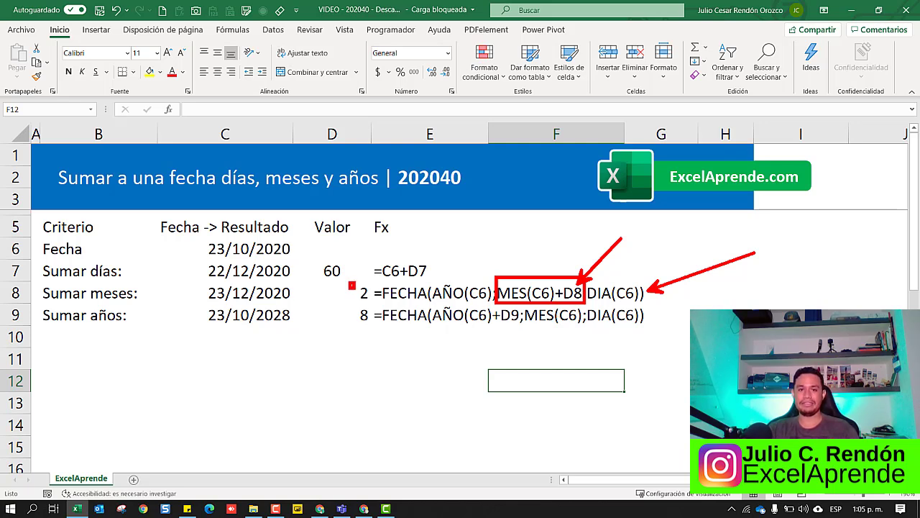
left_click_drag(350, 283, 375, 305)
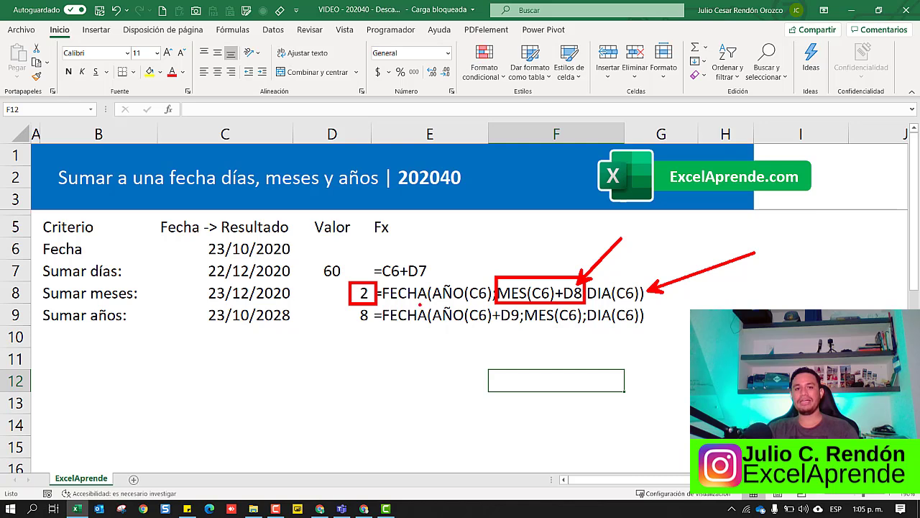
mouse_move(429, 303)
left_mouse_down()
mouse_move(523, 327)
mouse_move(517, 377)
left_mouse_up()
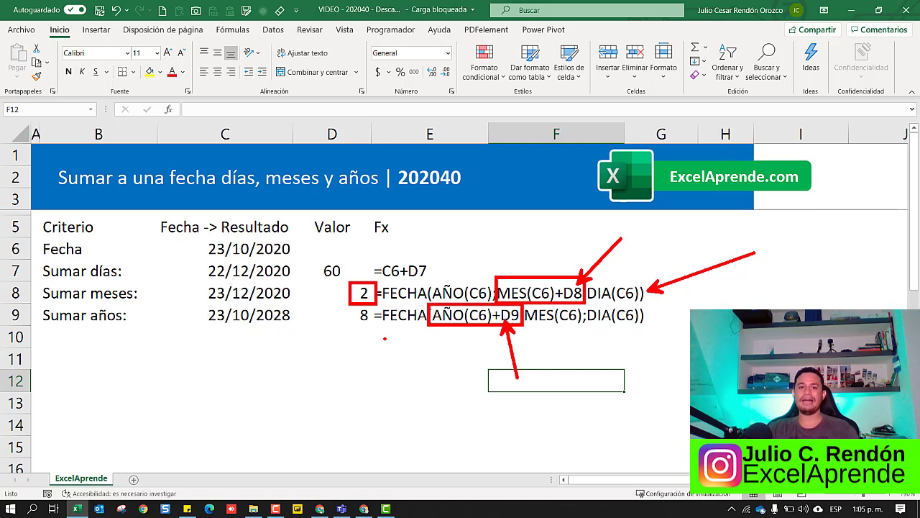
mouse_move(345, 297)
left_mouse_down()
mouse_move(373, 330)
mouse_move(393, 391)
left_mouse_up()
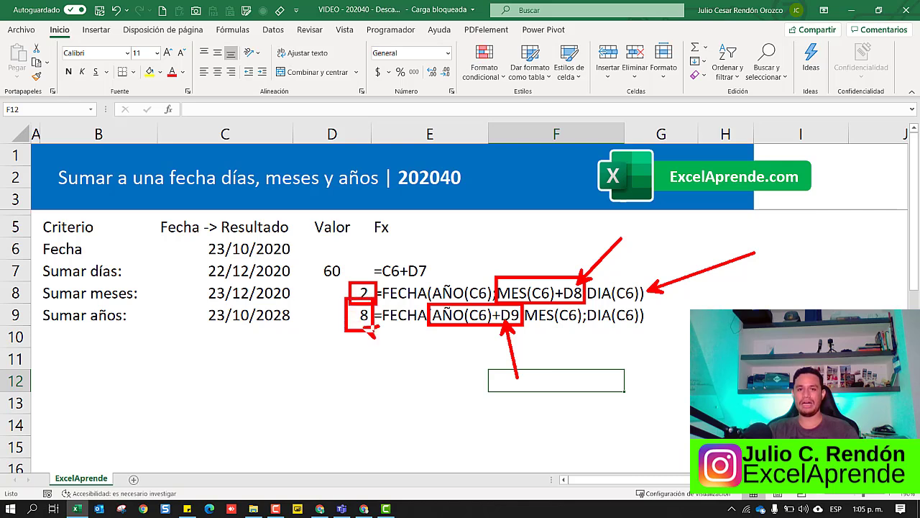
key("Escape")
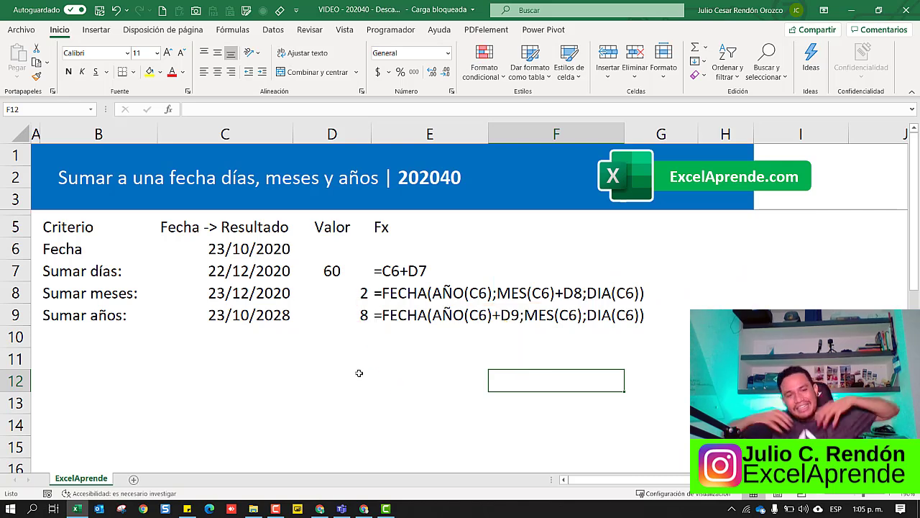